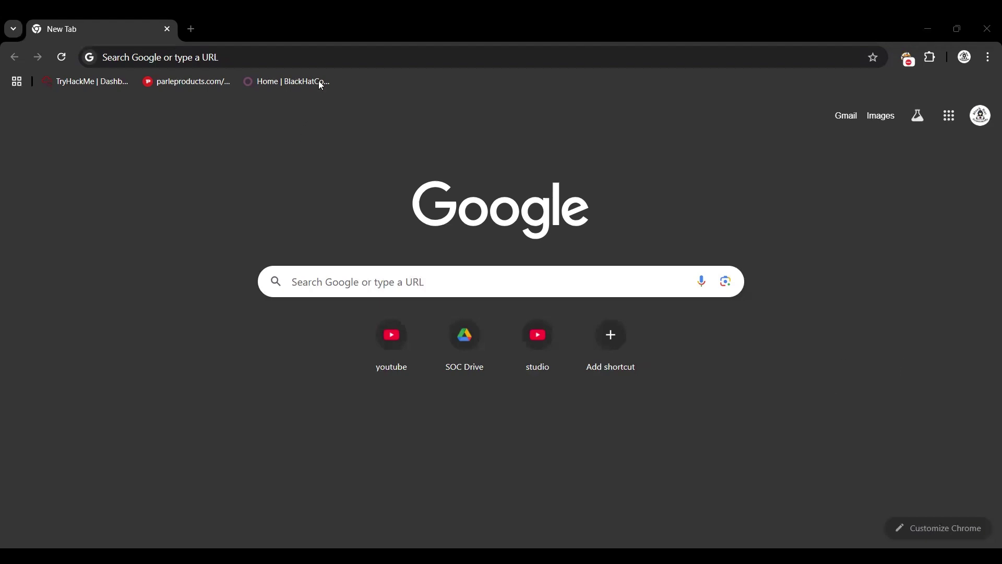
# Load blackhatcommando.github.io/Alerts/ and review the alert cards, noting the Windows Alerts total of 3
pyautogui.click(330, 63)
pyautogui.write('bla')
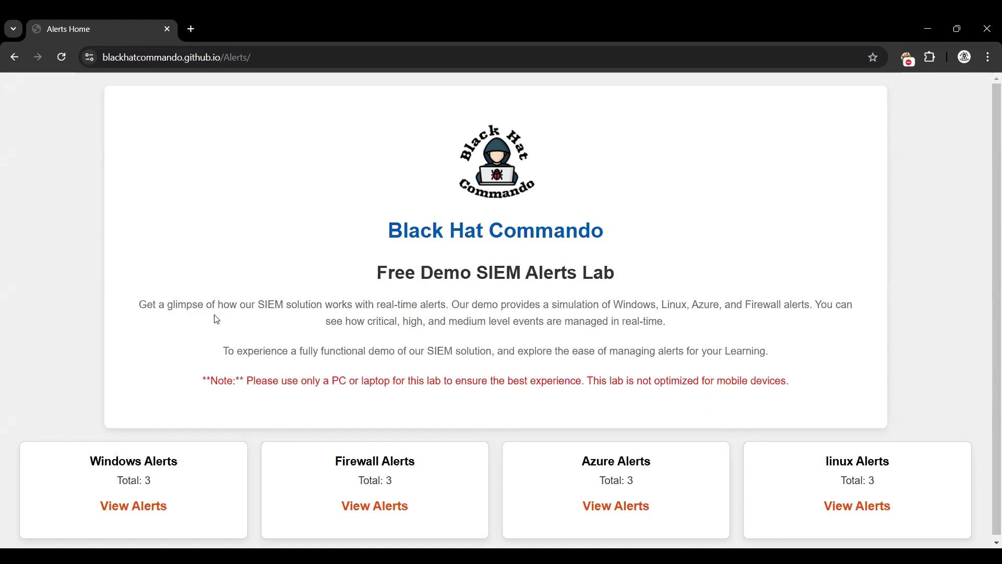
pyautogui.scroll(-1, 216, 319)
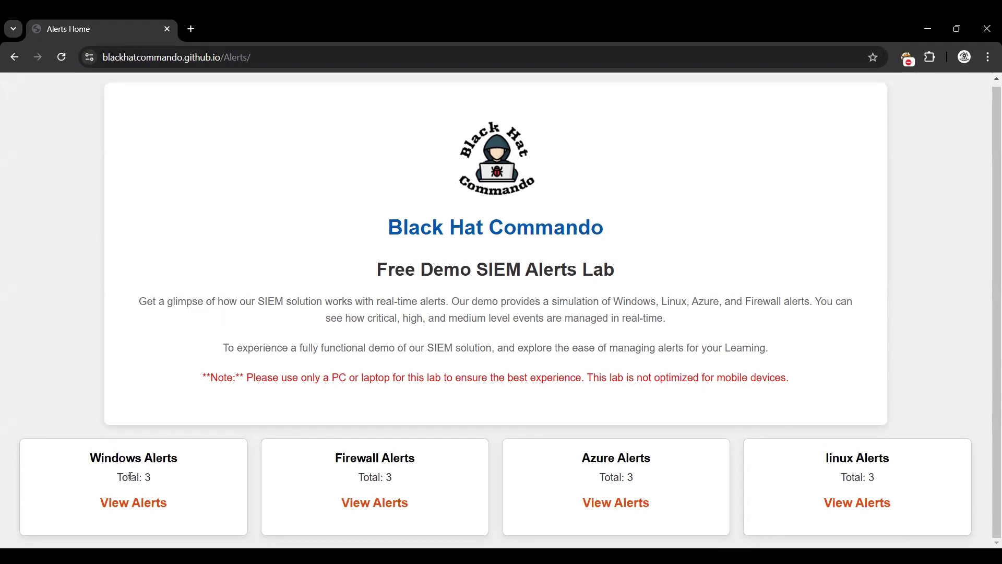
pyautogui.moveTo(87, 459); pyautogui.dragTo(181, 469)
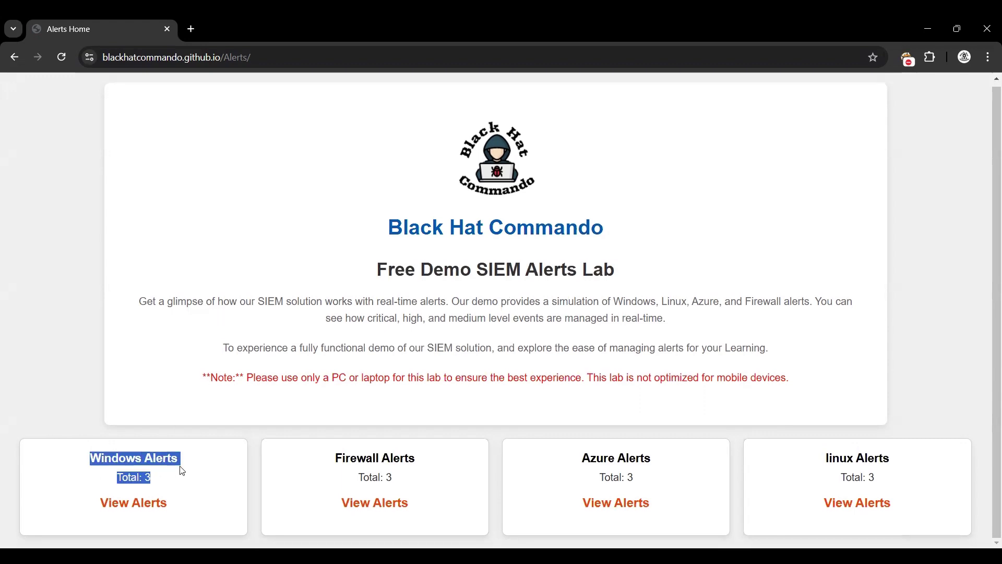
pyautogui.click(126, 480)
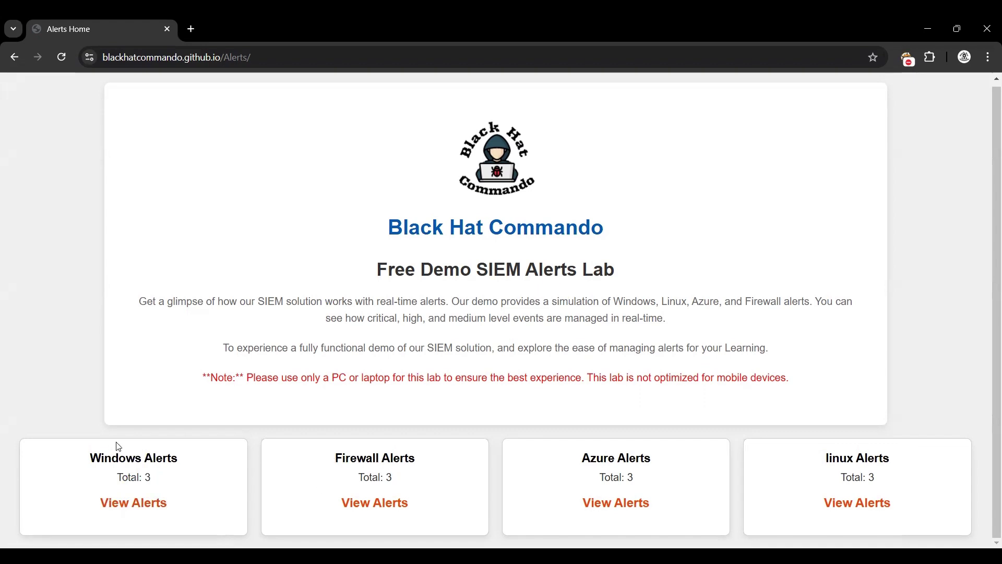
# Open Windows Alerts and read the Critical 'Deleted Windows Important Scheduled Task.' title, Taskscheduler category and description
pyautogui.click(133, 504)
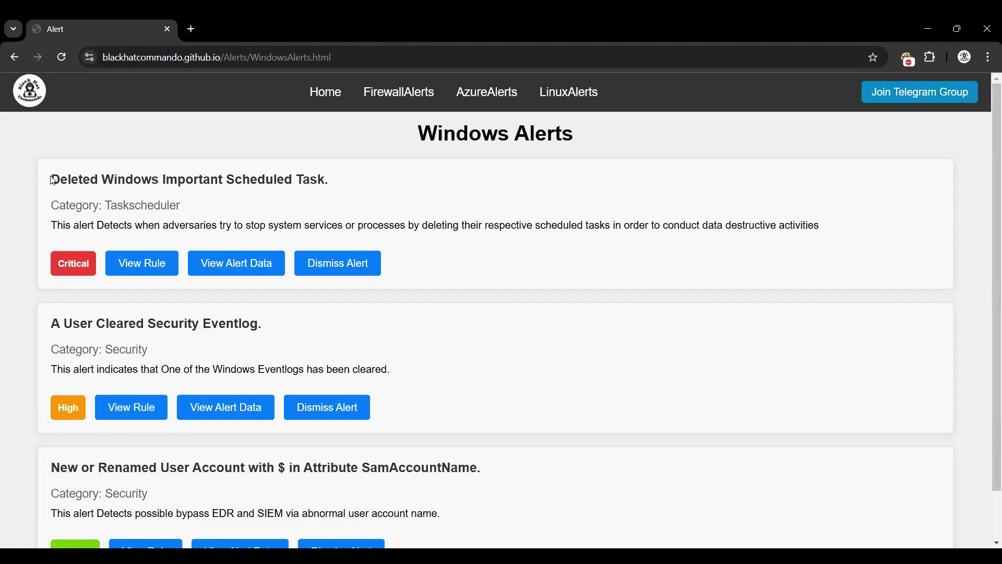
pyautogui.moveTo(53, 180); pyautogui.dragTo(340, 177)
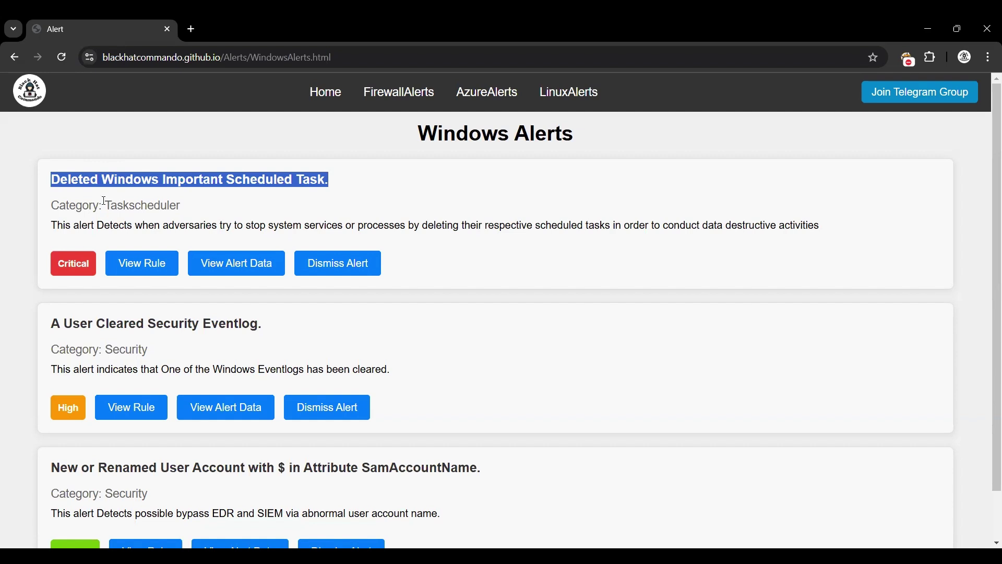
pyautogui.moveTo(52, 208); pyautogui.dragTo(200, 205)
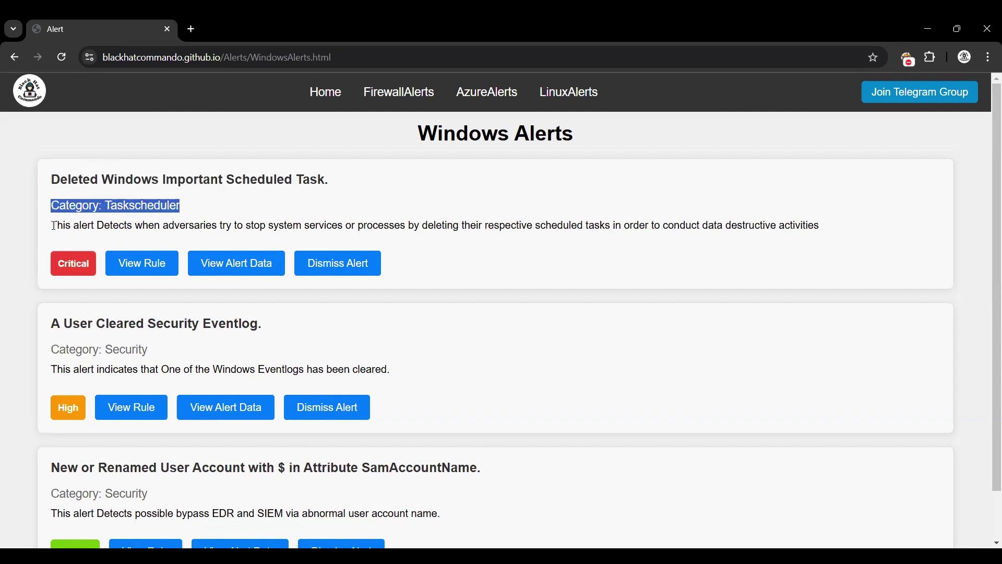
pyautogui.moveTo(52, 225); pyautogui.dragTo(582, 220)
pyautogui.click(811, 218)
pyautogui.tripleClick(834, 224)
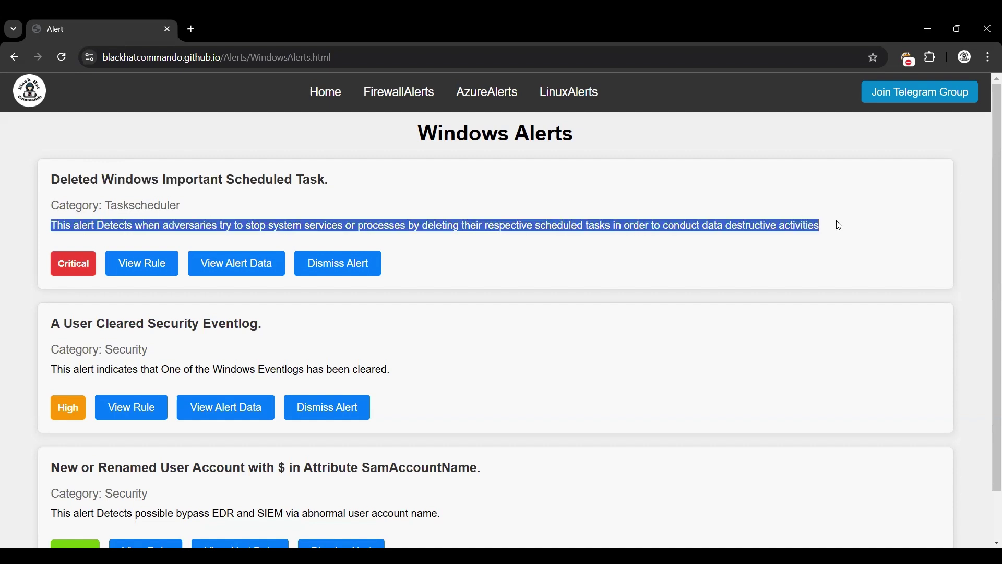
pyautogui.click(67, 263)
pyautogui.click(67, 264)
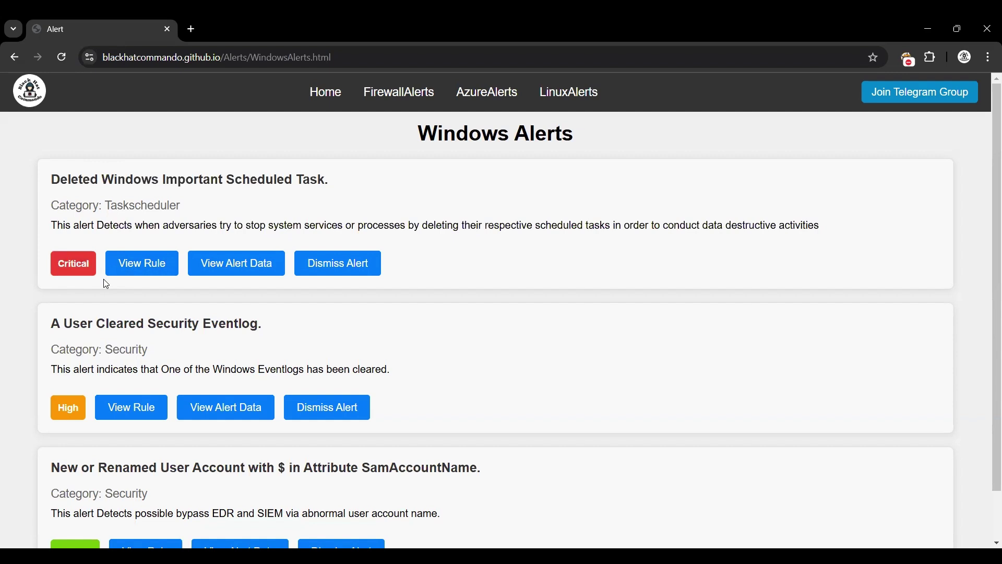
# Show the scheduled-task alert's rule and highlight its description and excluded user name filter
pyautogui.click(140, 268)
pyautogui.scroll(-1, 131, 307)
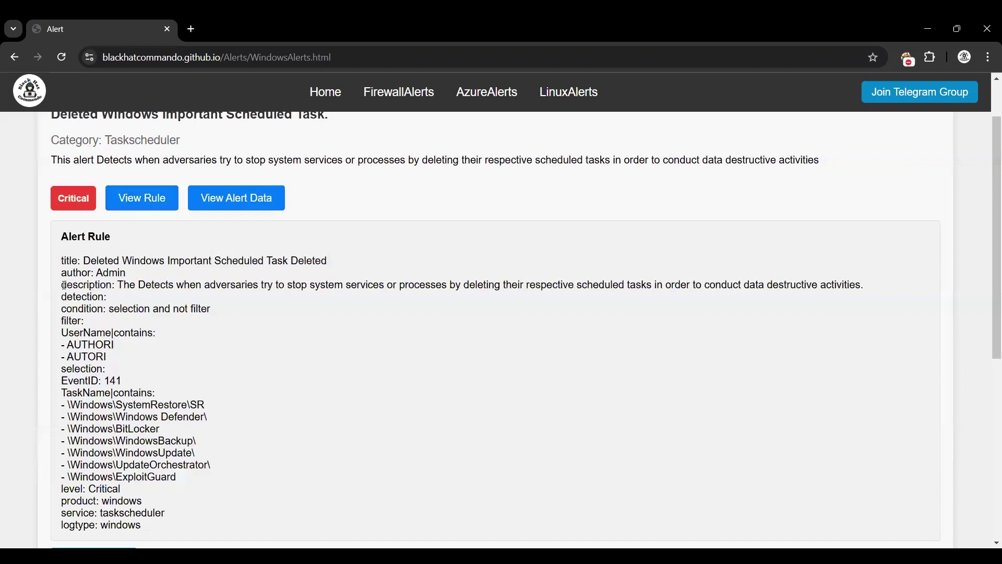
pyautogui.moveTo(64, 286); pyautogui.dragTo(144, 309)
pyautogui.moveTo(62, 321); pyautogui.dragTo(178, 477)
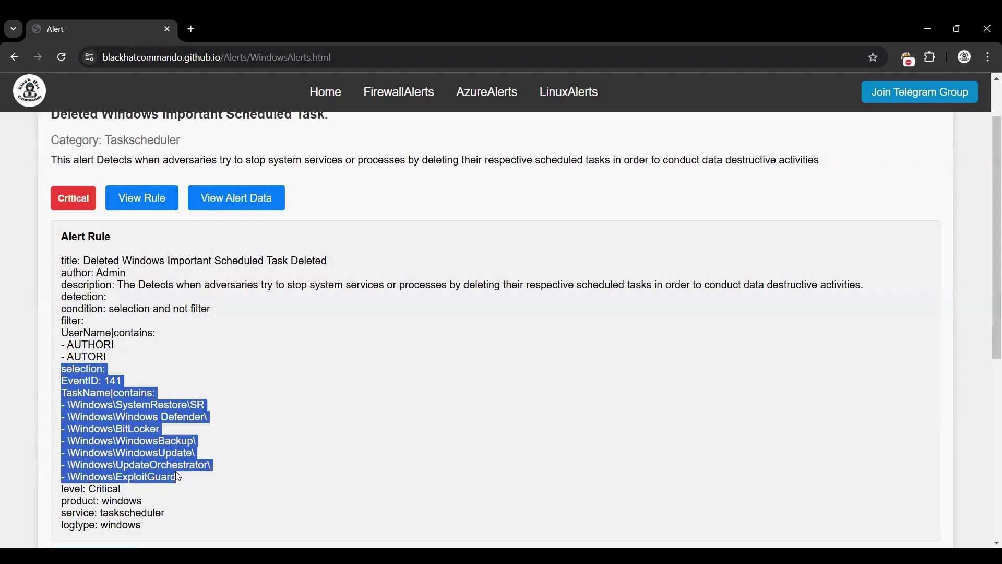
pyautogui.click(66, 488)
# Highlight the rule's level Critical, product windows, service taskscheduler and logtype windows lines
pyautogui.moveTo(66, 488); pyautogui.dragTo(138, 491)
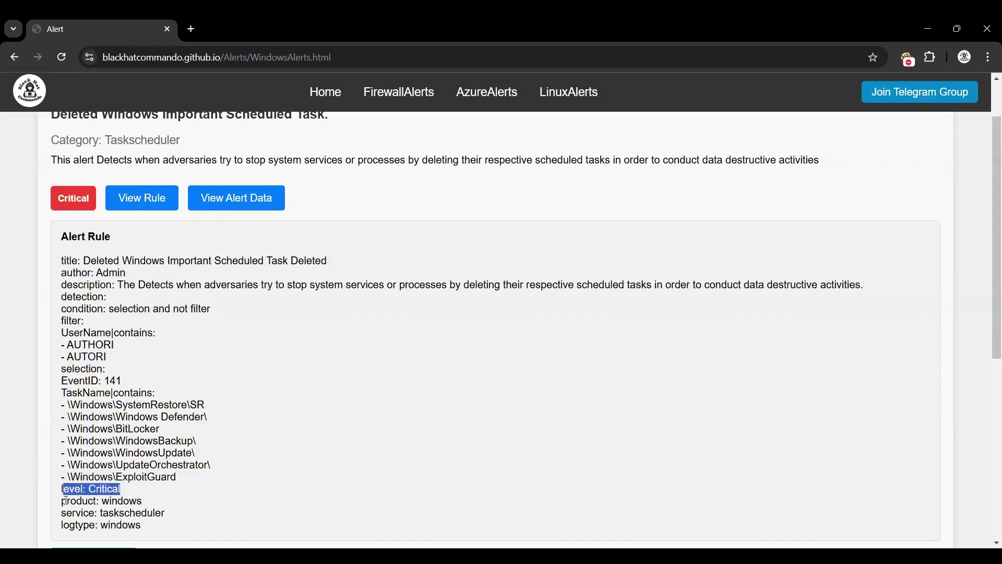
pyautogui.moveTo(66, 501); pyautogui.dragTo(137, 502)
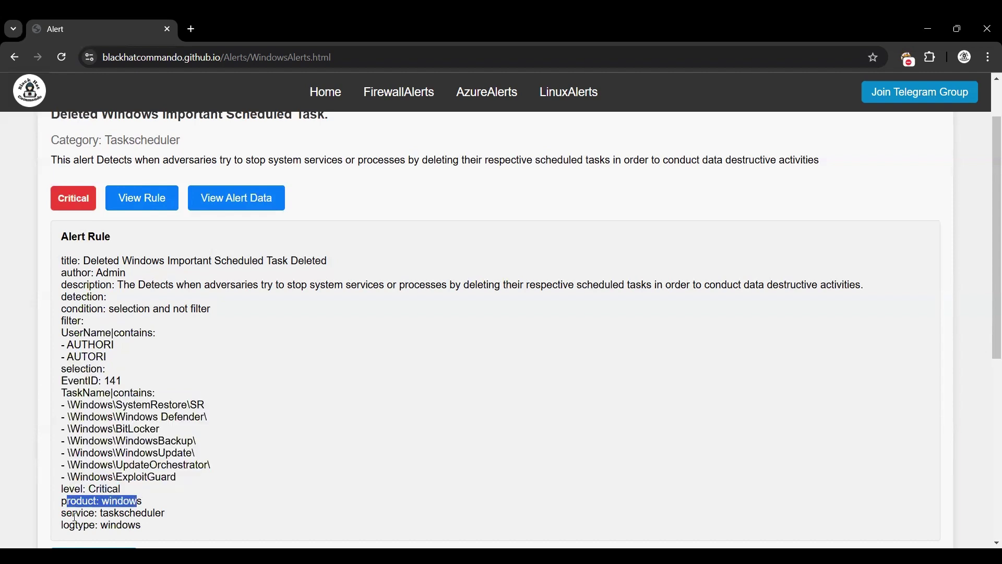
pyautogui.moveTo(72, 515); pyautogui.dragTo(142, 514)
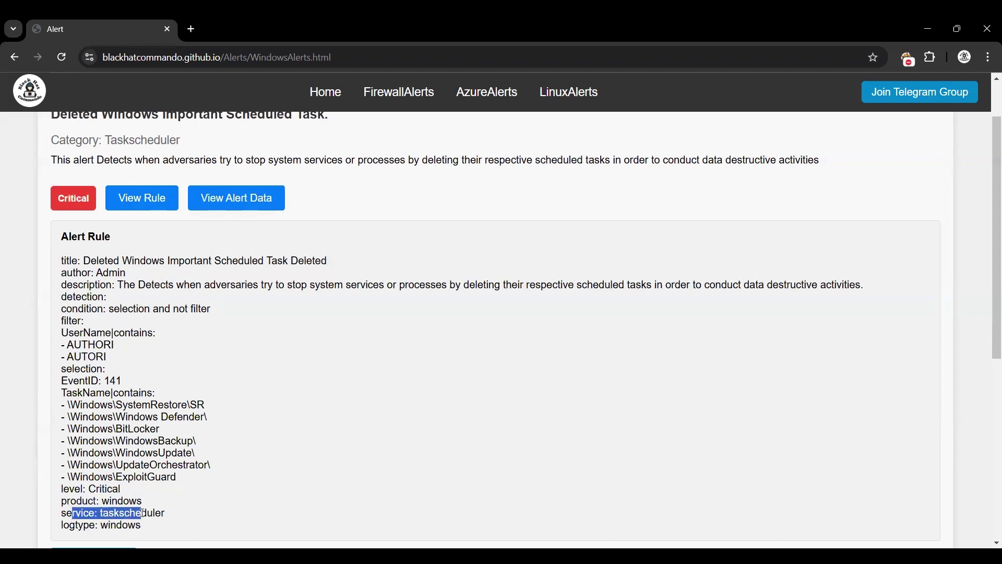
pyautogui.moveTo(77, 526); pyautogui.dragTo(141, 523)
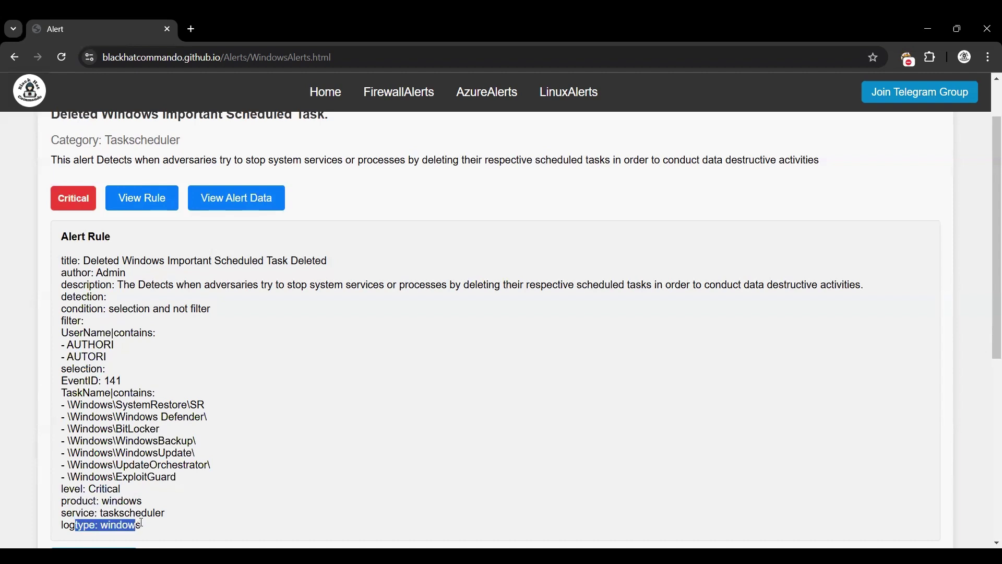
pyautogui.scroll(-1, 152, 447)
pyautogui.scroll(1, 151, 447)
# Hide the rule, show the alert's event data, and highlight agent.type, event.code and event.provider
pyautogui.click(130, 202)
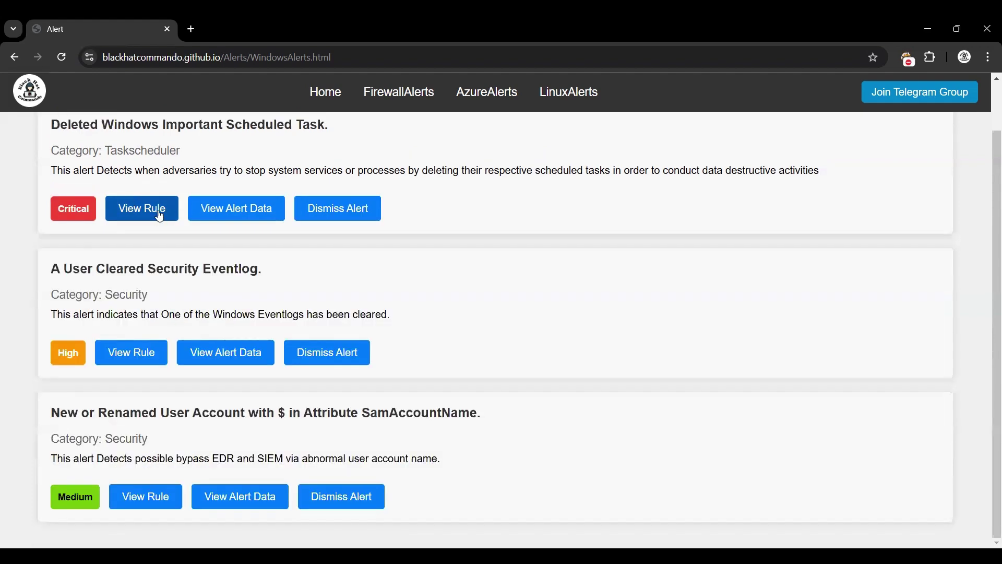
pyautogui.scroll(1, 182, 232)
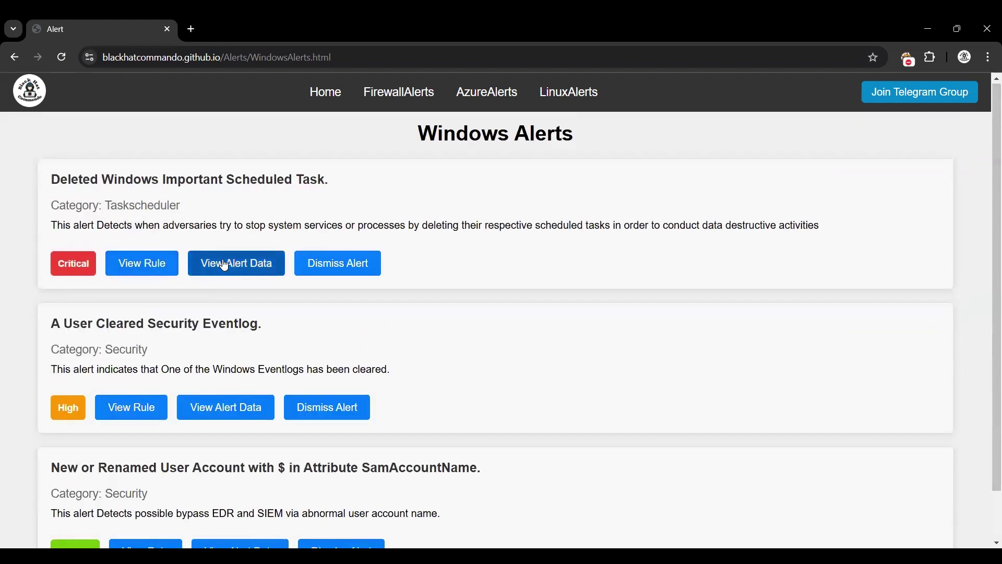
pyautogui.click(225, 266)
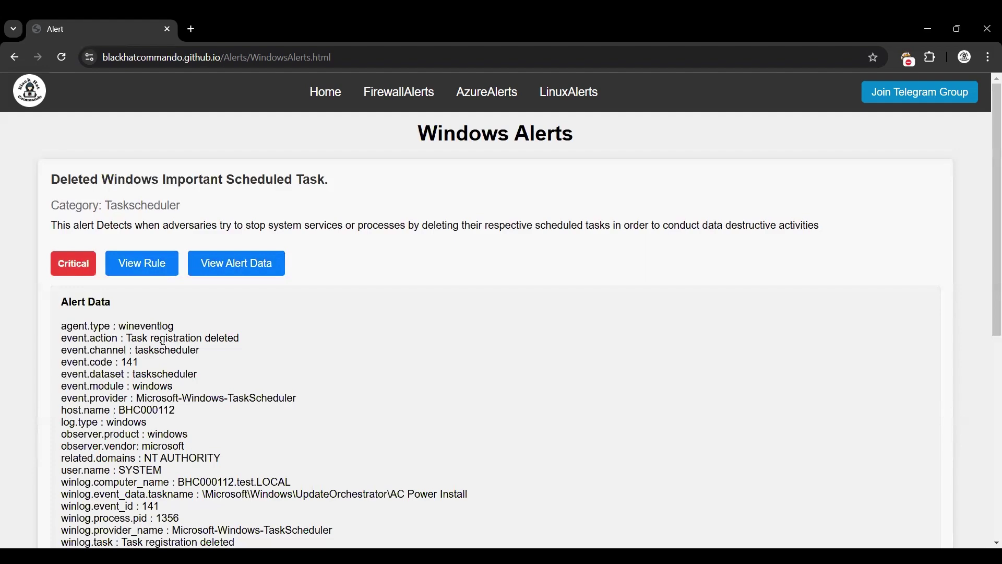
pyautogui.scroll(-1, 163, 339)
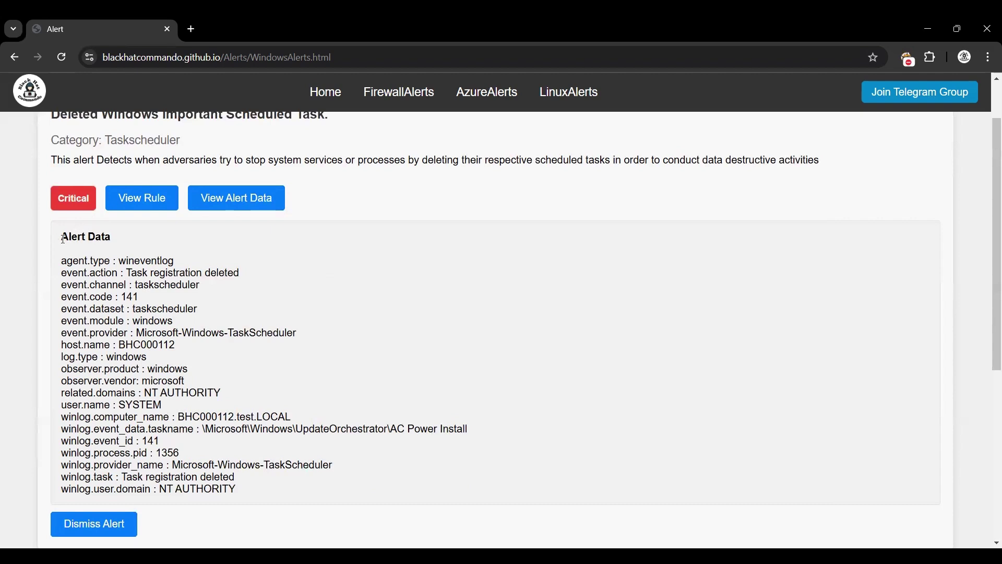
pyautogui.moveTo(63, 239); pyautogui.dragTo(116, 235)
pyautogui.moveTo(62, 260); pyautogui.dragTo(112, 298)
pyautogui.moveTo(67, 333); pyautogui.dragTo(113, 346)
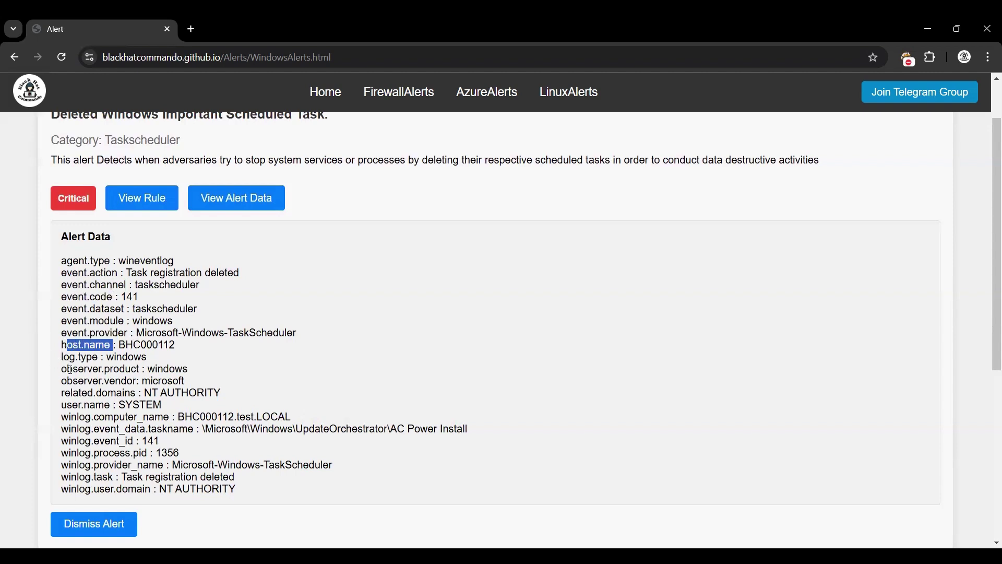
# Highlight user.name SYSTEM, task name, event_id, winlog.task, NT AUTHORITY and process id 1356, then hide the data
pyautogui.moveTo(72, 405); pyautogui.dragTo(133, 405)
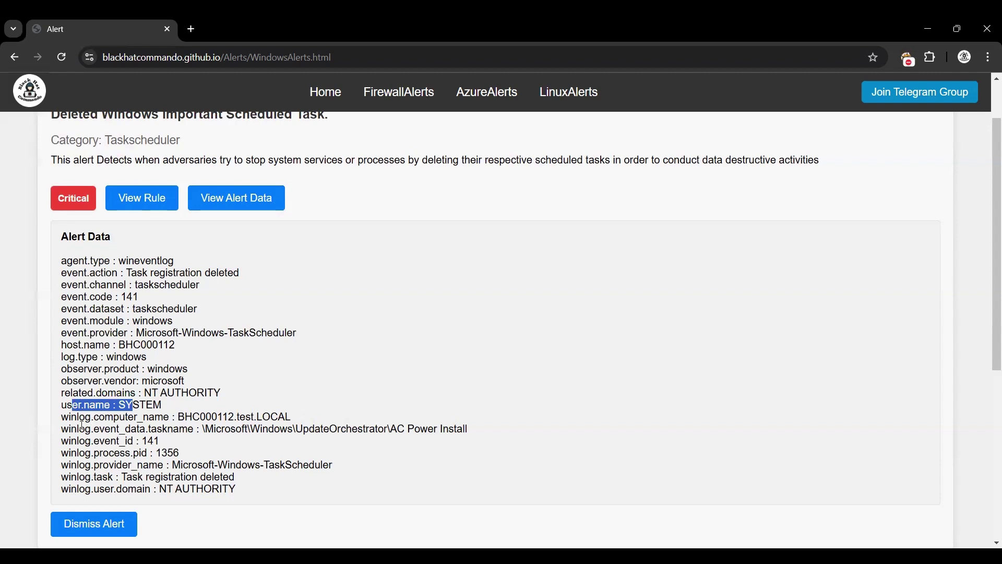
pyautogui.moveTo(77, 430); pyautogui.dragTo(188, 428)
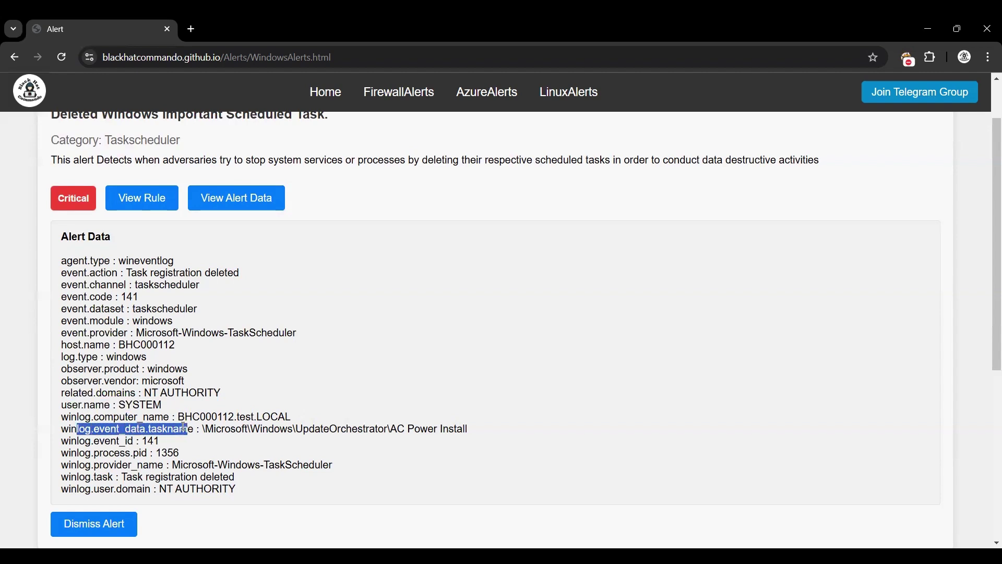
pyautogui.moveTo(78, 441); pyautogui.dragTo(118, 443)
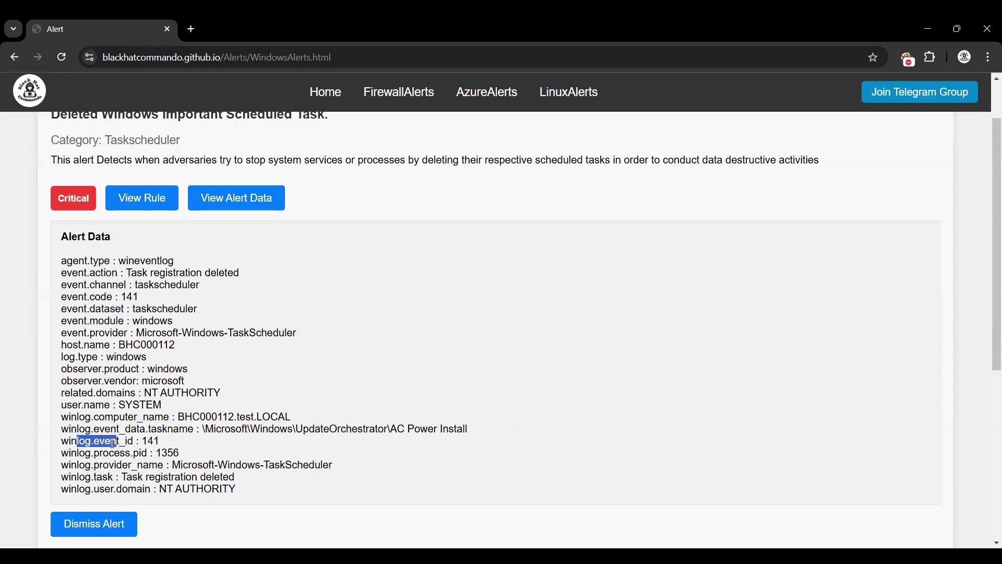
pyautogui.moveTo(68, 478); pyautogui.dragTo(215, 478)
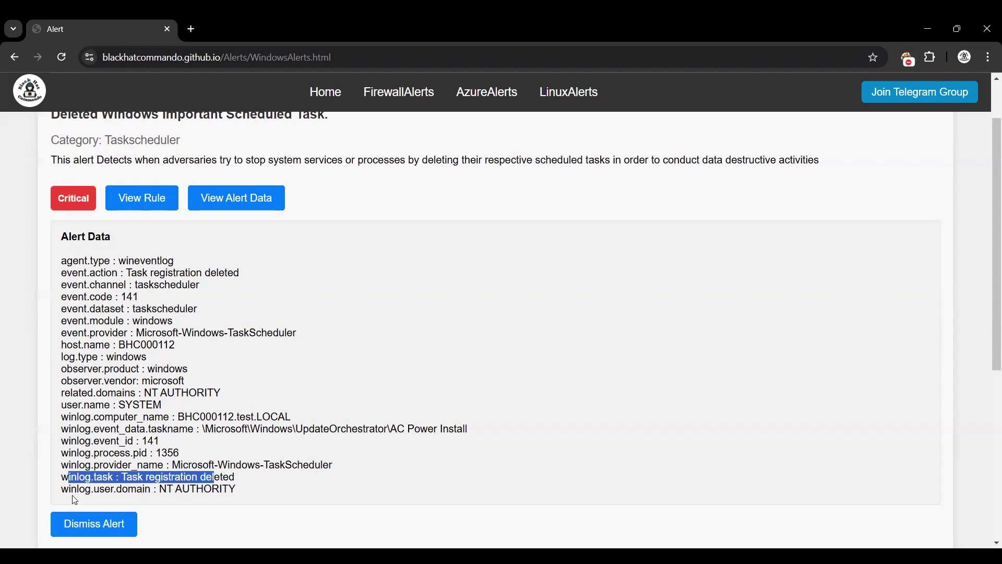
pyautogui.moveTo(72, 491); pyautogui.dragTo(246, 496)
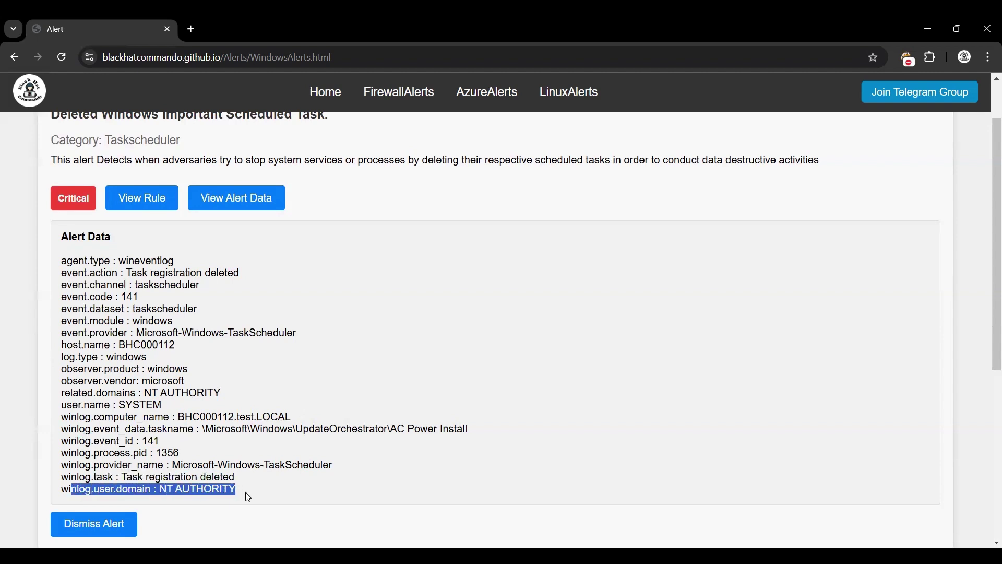
pyautogui.moveTo(134, 453); pyautogui.dragTo(200, 454)
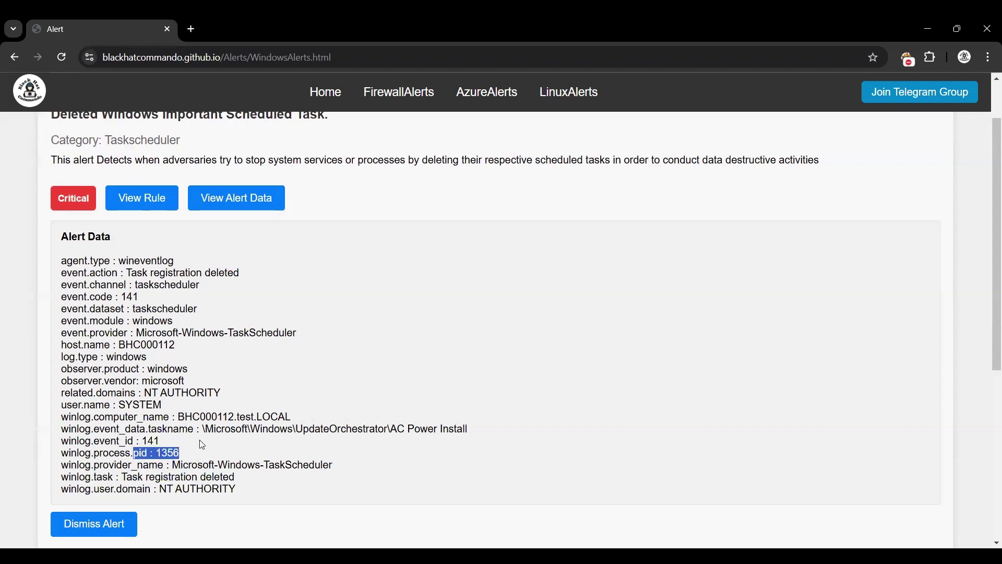
pyautogui.click(243, 204)
pyautogui.scroll(1, 312, 261)
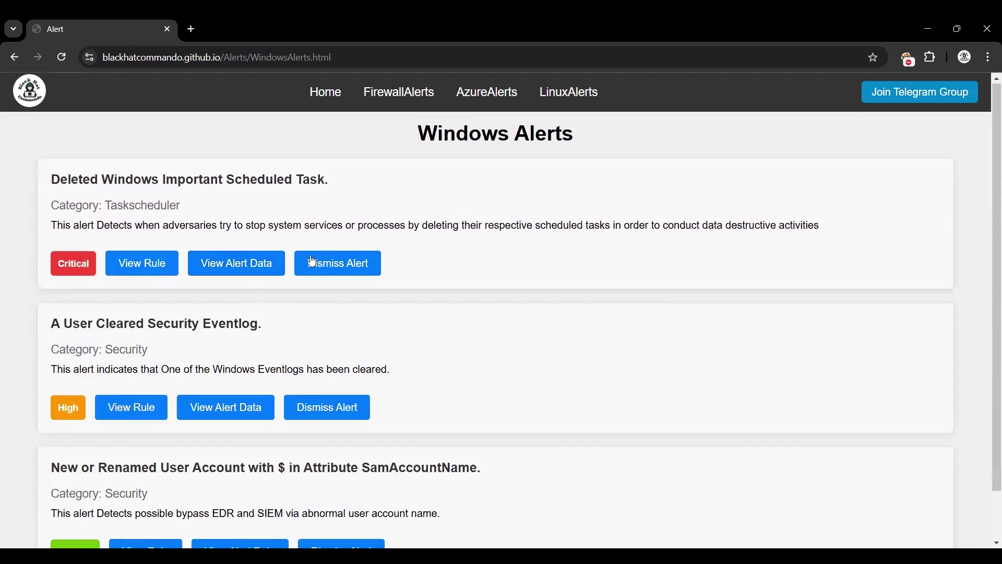
# Enter the dismiss comment 'i have found this is a false positive because it is planned activity in the org.'
pyautogui.click(339, 261)
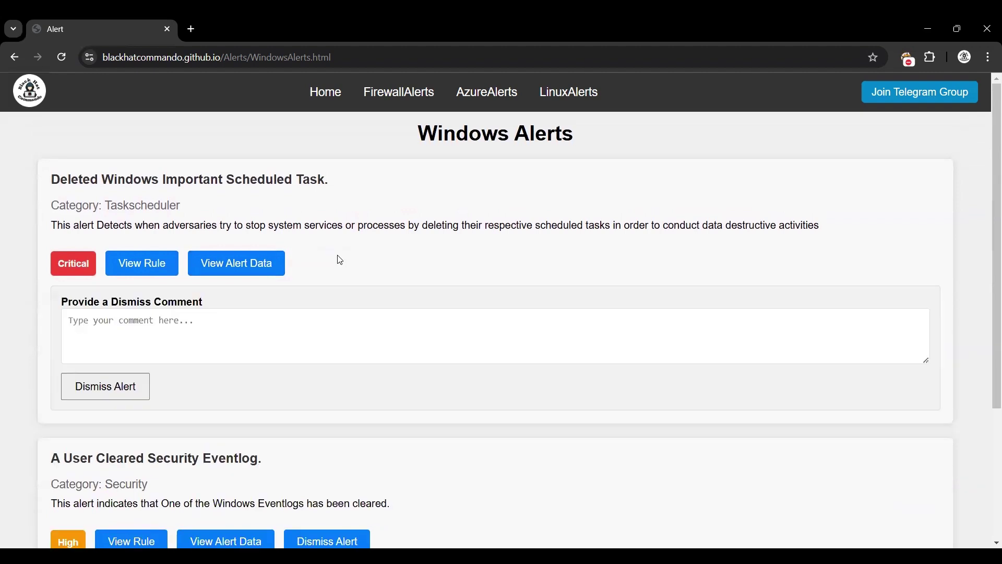
pyautogui.click(190, 333)
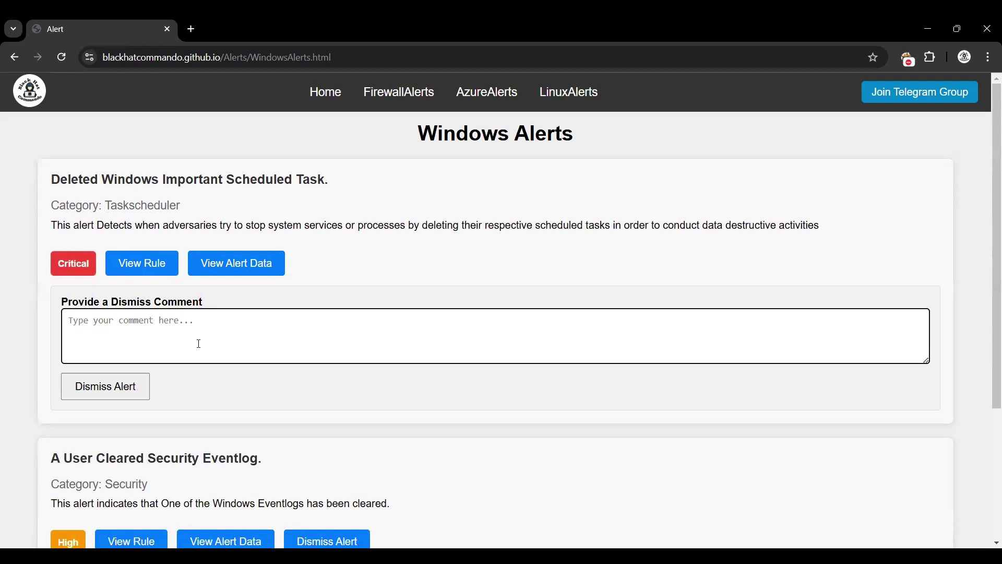
pyautogui.write('i have found t')
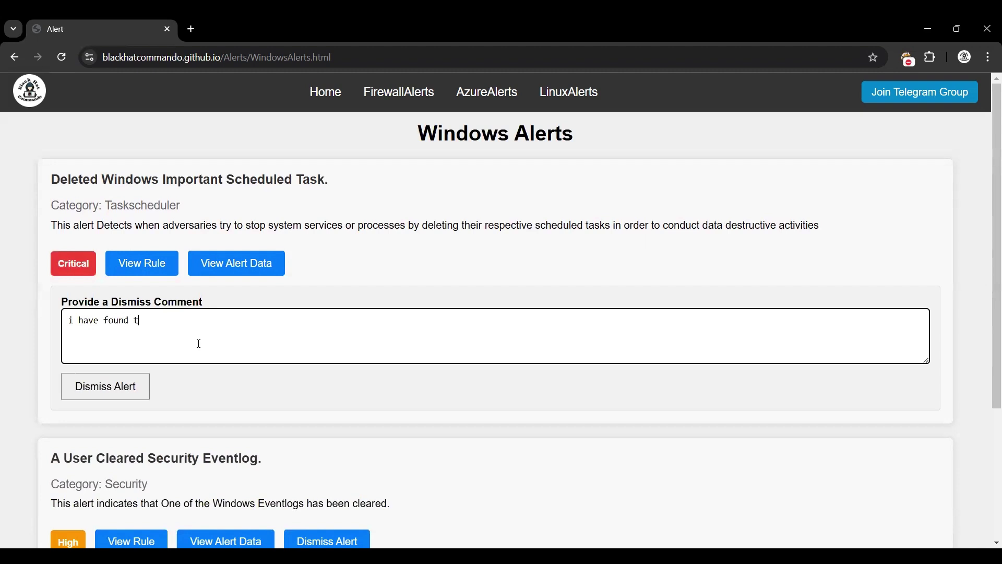
pyautogui.write('his is a false positive v')
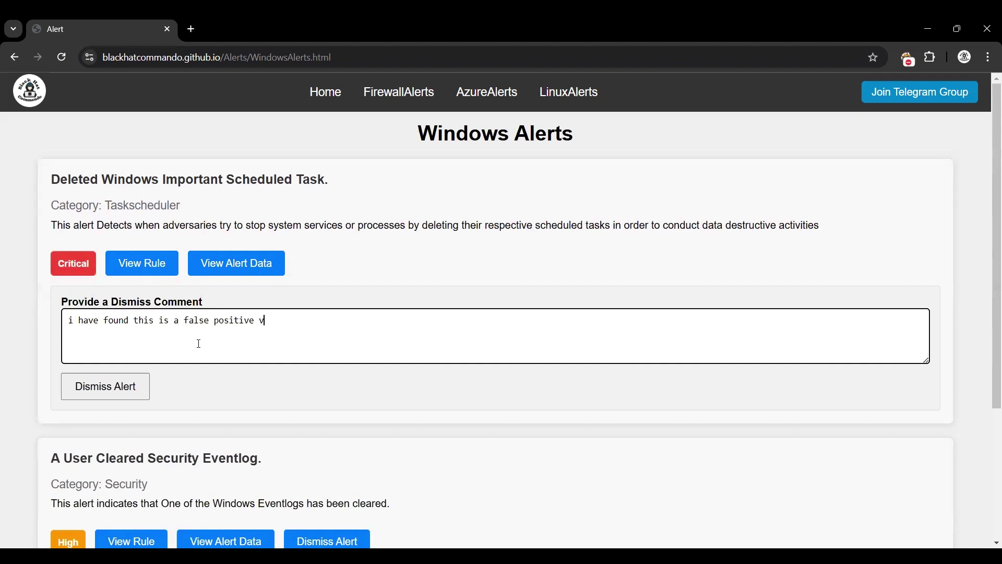
pyautogui.press('BackSpace')
pyautogui.write('because it is planned activit')
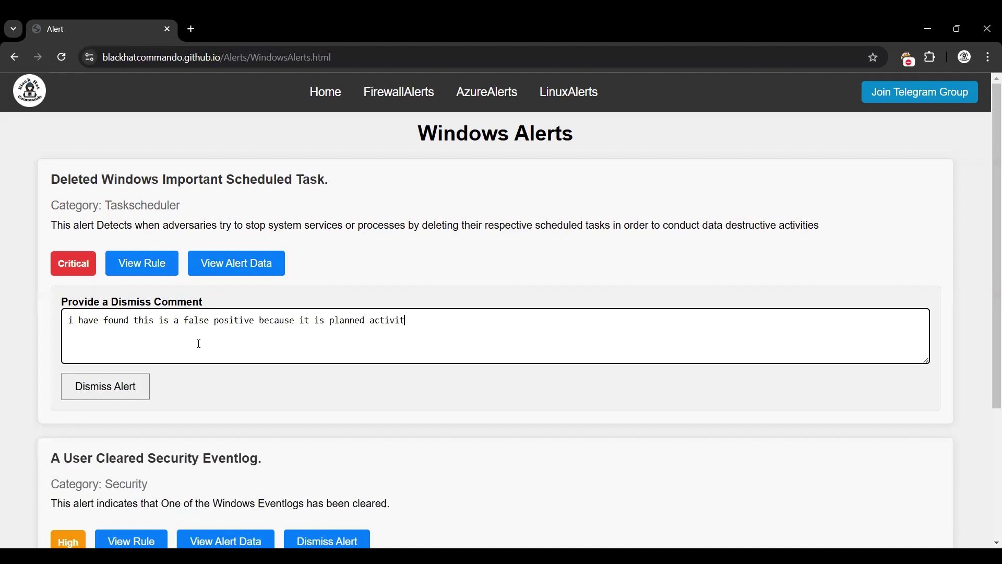
pyautogui.write('y in the org.')
# Dismiss the scheduled-task alert and check its recorded false-positive reason
pyautogui.click(96, 387)
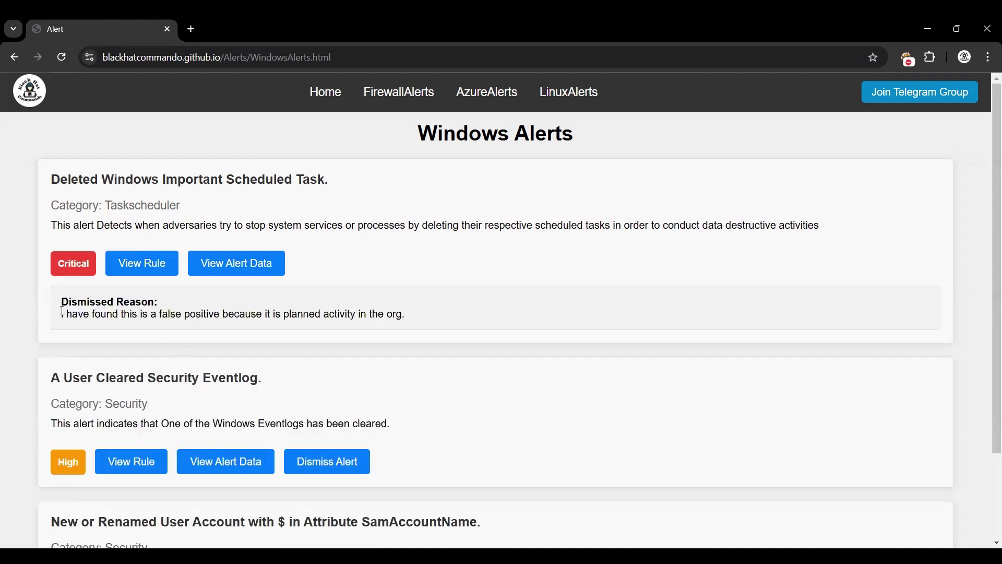
pyautogui.moveTo(61, 302); pyautogui.dragTo(460, 319)
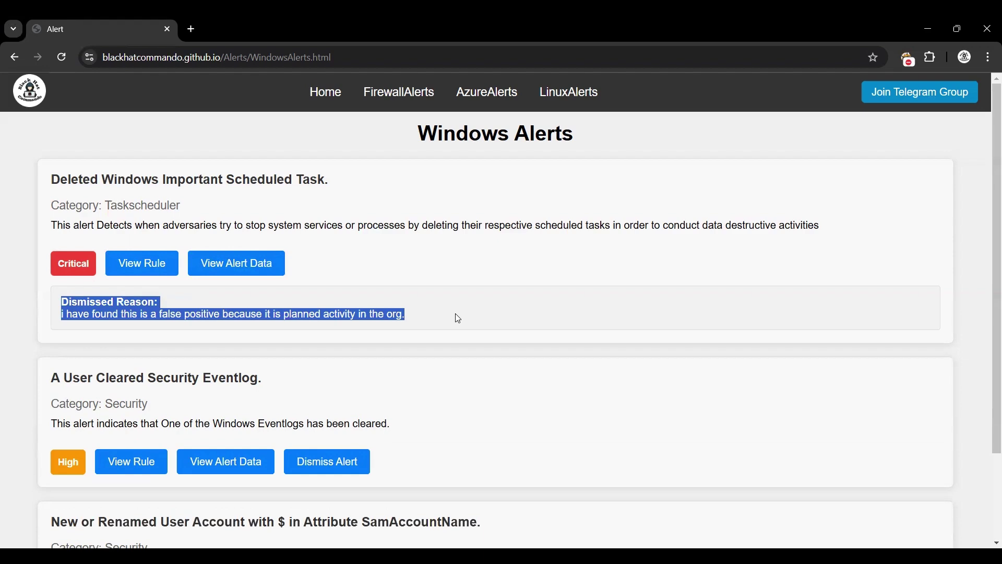
pyautogui.scroll(-2, 459, 318)
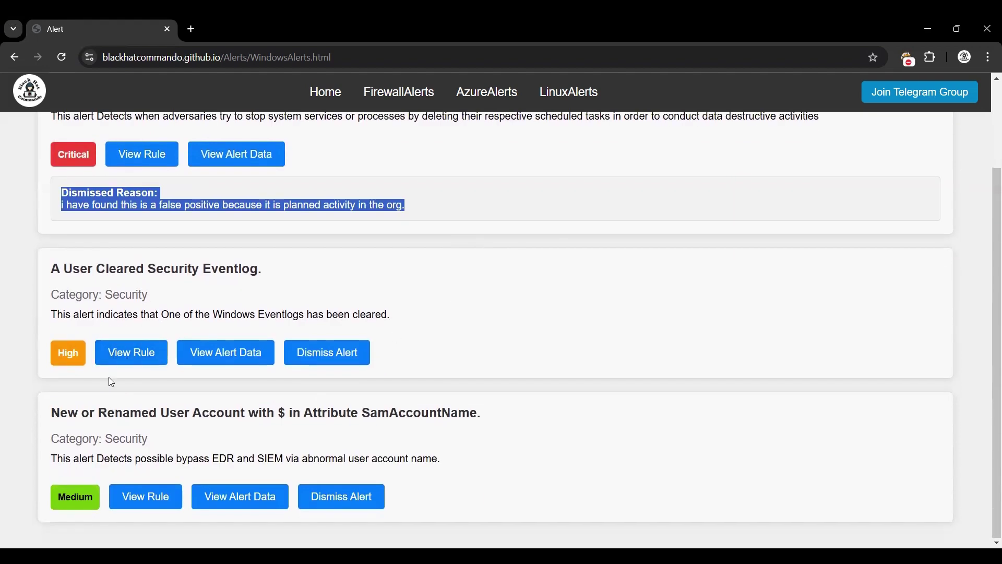
# Toggle the Security Eventlog alert's rule and event data, then reload to discard its comment
pyautogui.click(120, 362)
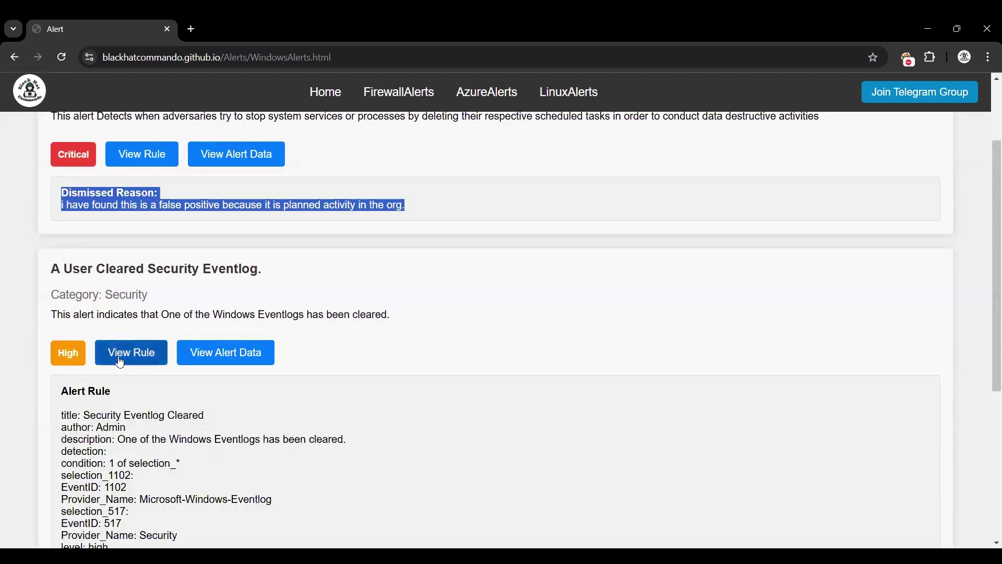
pyautogui.click(121, 361)
pyautogui.click(213, 354)
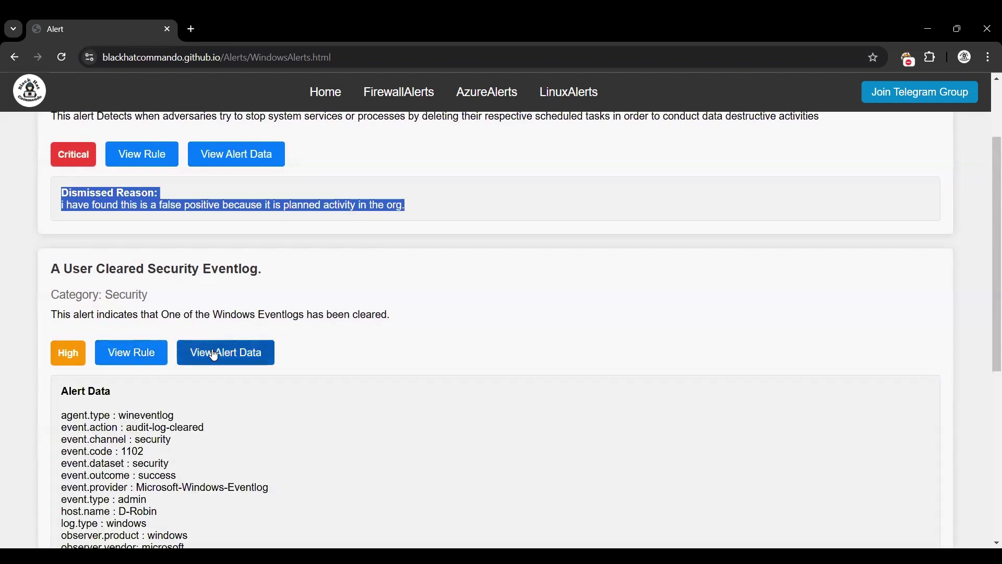
pyautogui.click(214, 357)
pyautogui.click(330, 359)
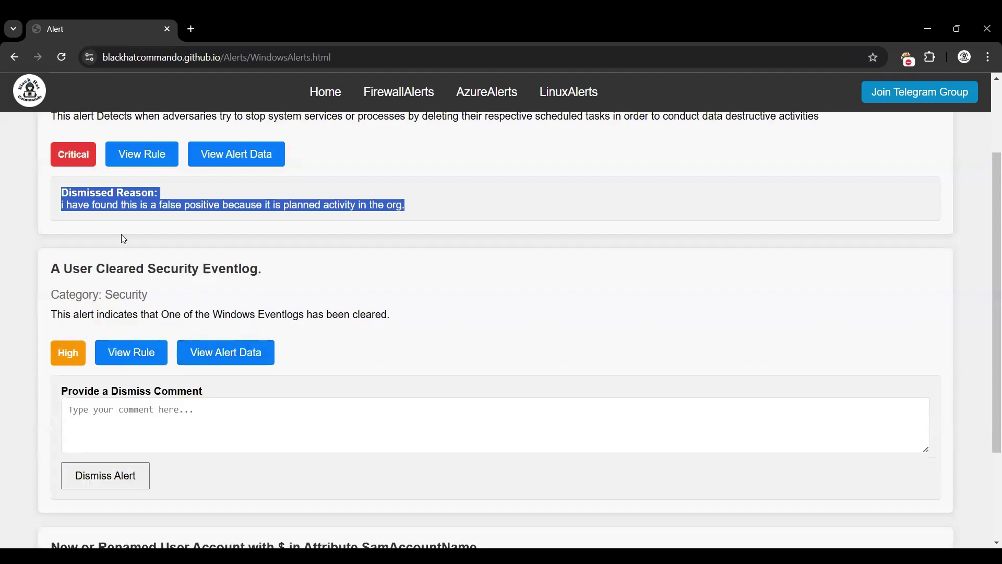
pyautogui.click(57, 57)
pyautogui.scroll(2, 228, 253)
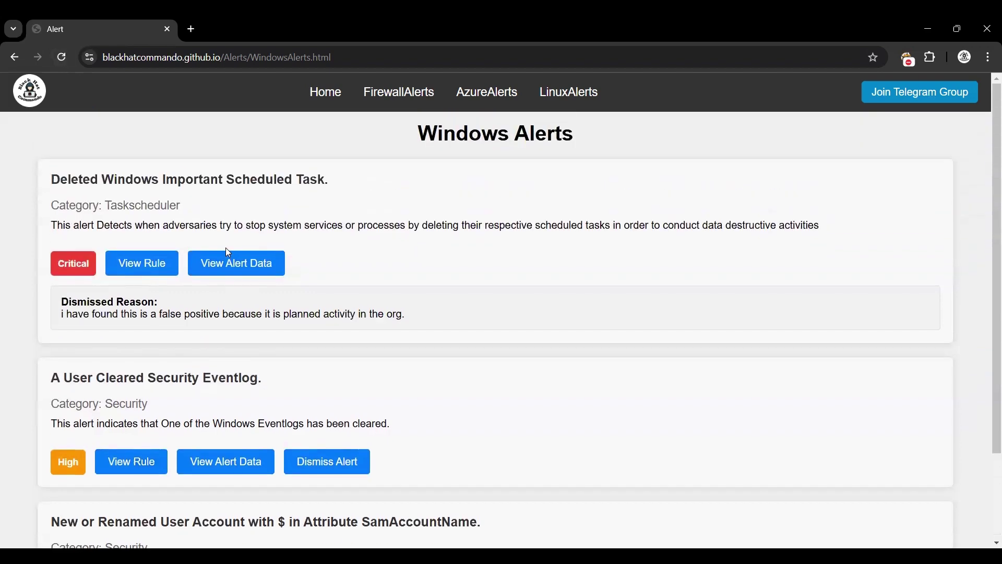
pyautogui.scroll(-2, 226, 252)
pyautogui.moveTo(50, 268); pyautogui.dragTo(303, 275)
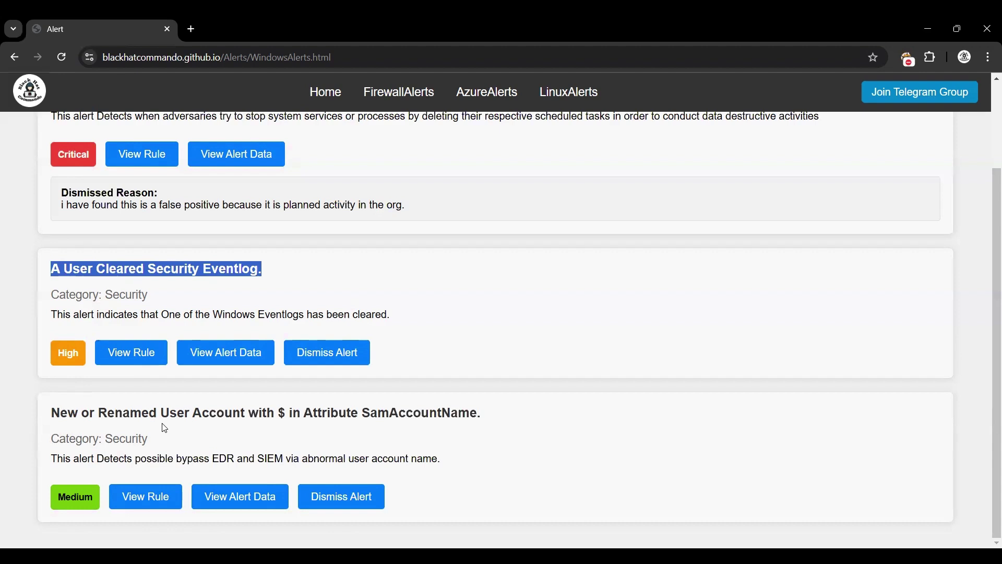
pyautogui.moveTo(68, 415); pyautogui.dragTo(208, 469)
pyautogui.click(188, 462)
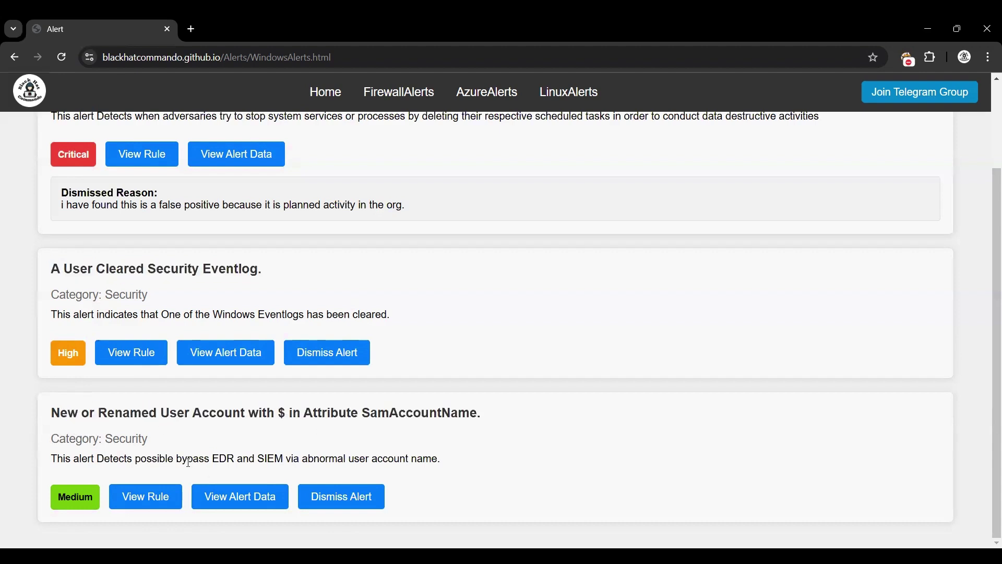
pyautogui.click(162, 502)
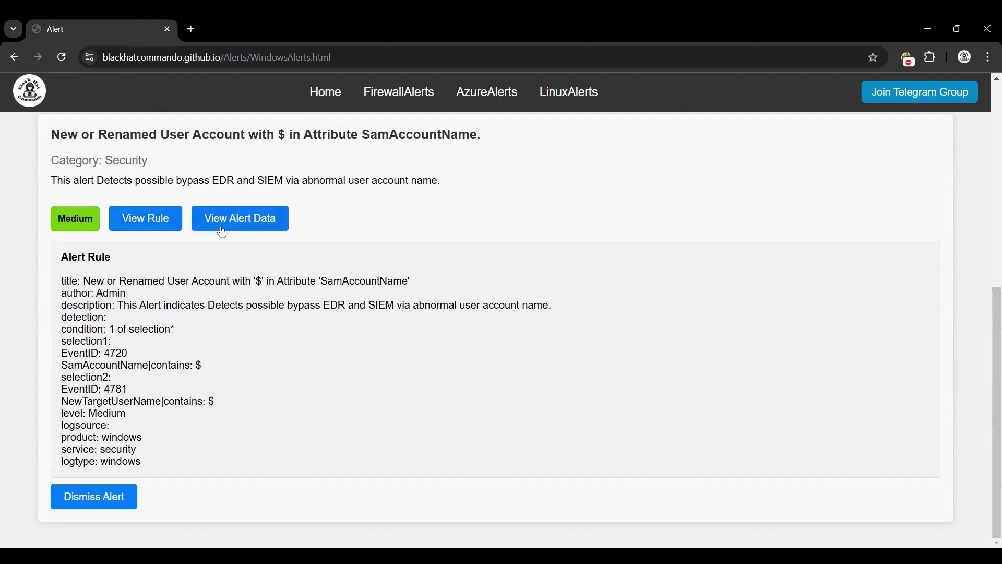
pyautogui.click(221, 227)
pyautogui.scroll(-6, 246, 316)
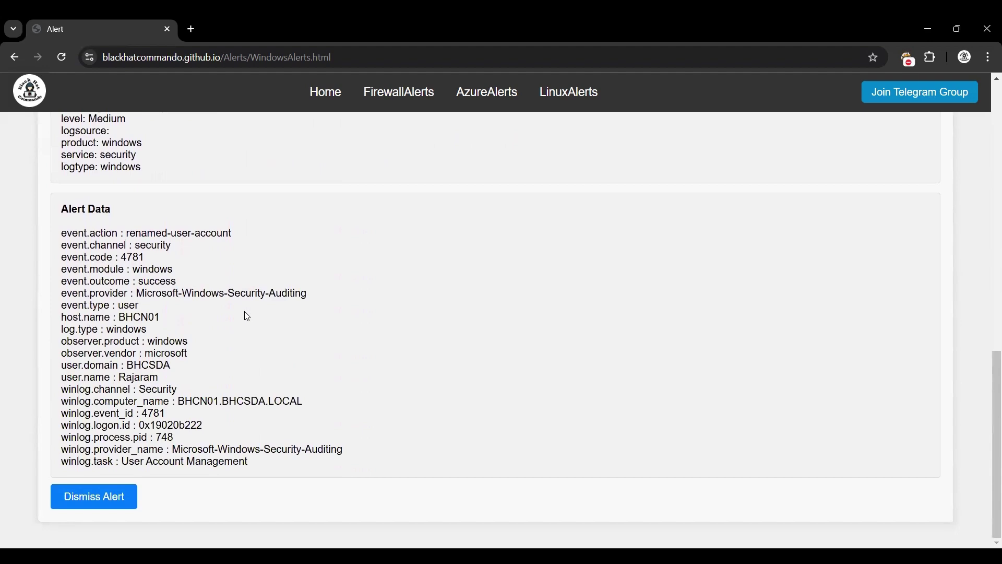
pyautogui.click(105, 496)
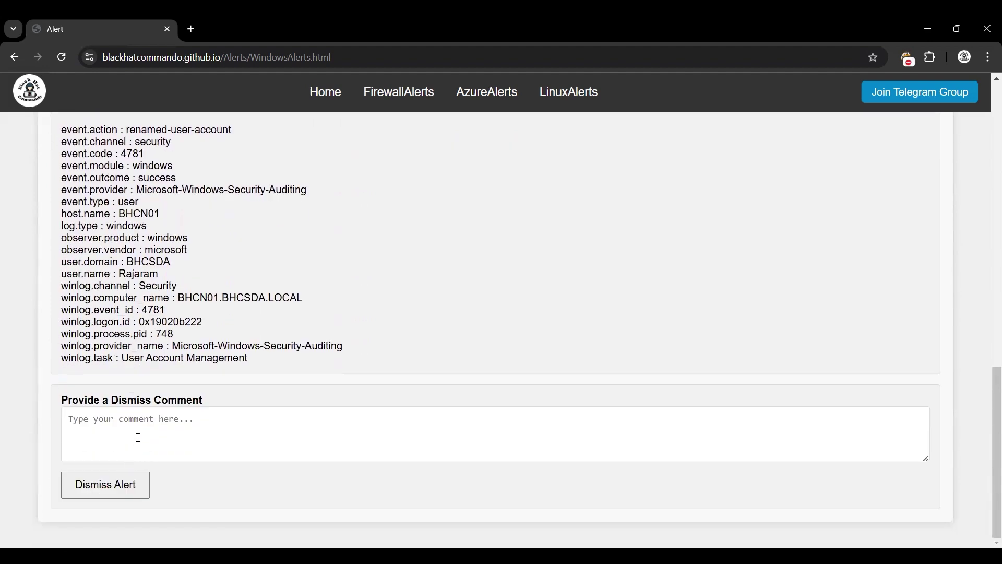
pyautogui.scroll(4, 138, 437)
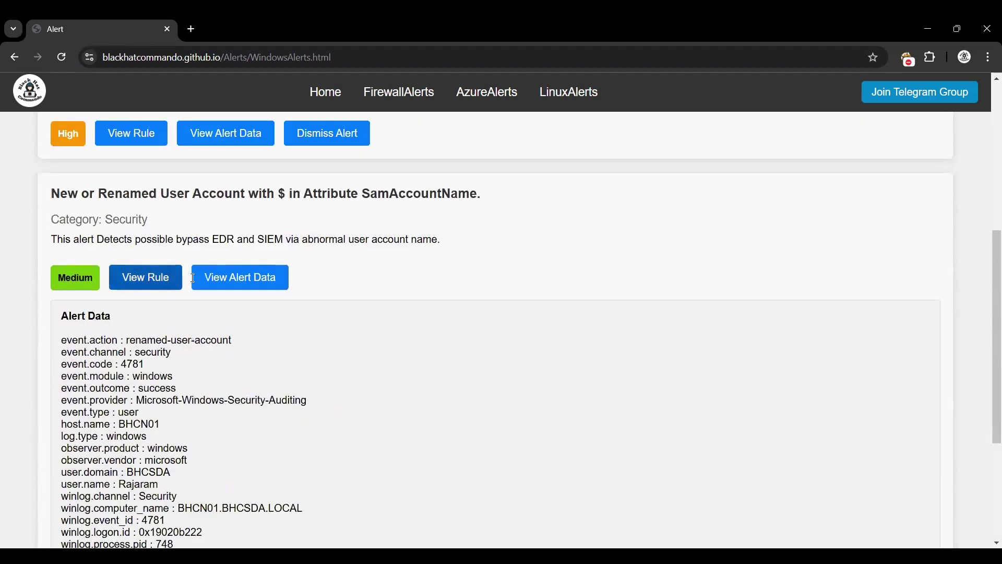
pyautogui.click(196, 279)
pyautogui.scroll(7, 218, 309)
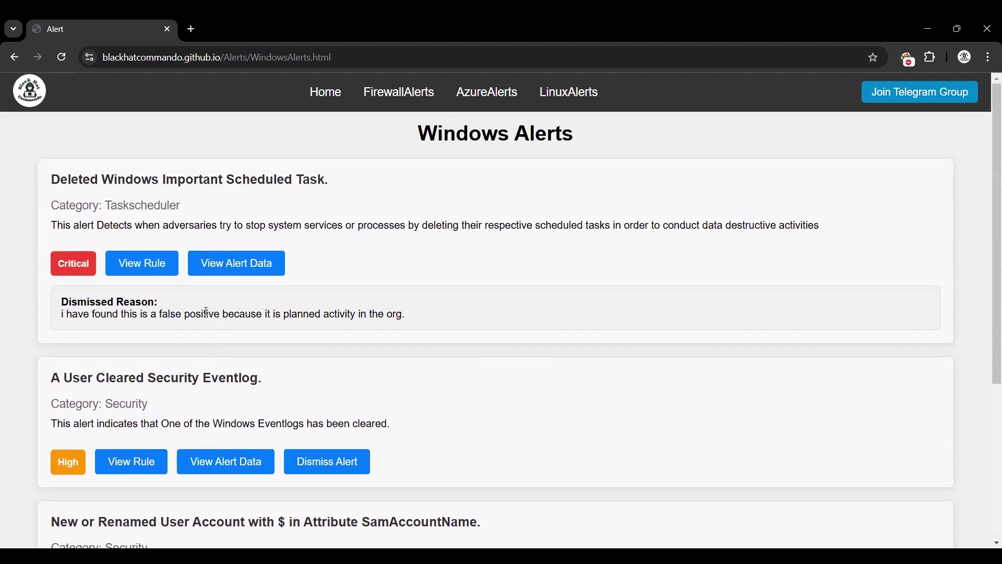
# Go to the Firewall Alerts page and scroll through it
pyautogui.click(393, 98)
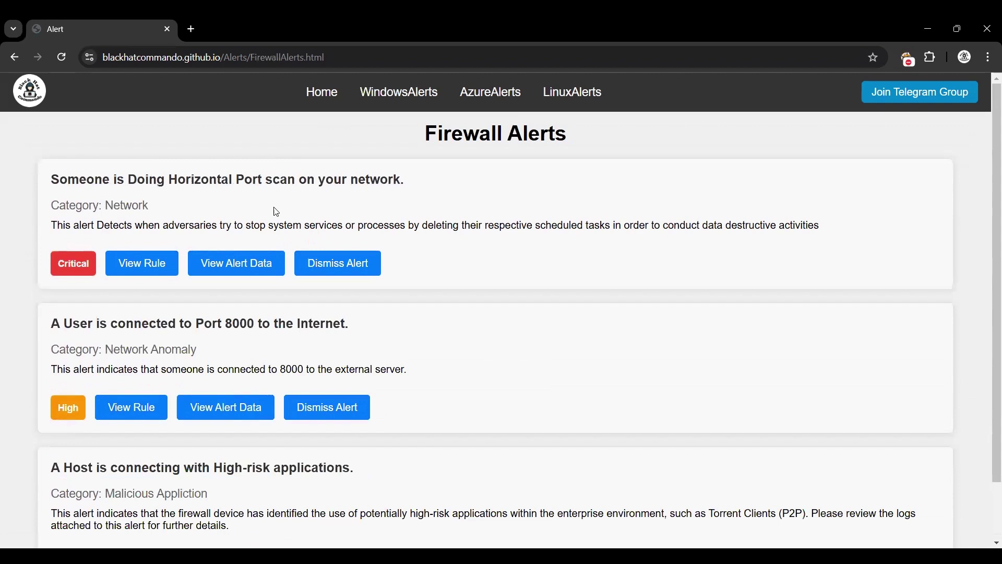
pyautogui.scroll(-1, 276, 212)
pyautogui.scroll(1, 275, 213)
# Revisit Windows Alerts to check the dismissed reason, then reopen Firewall Alerts
pyautogui.click(389, 98)
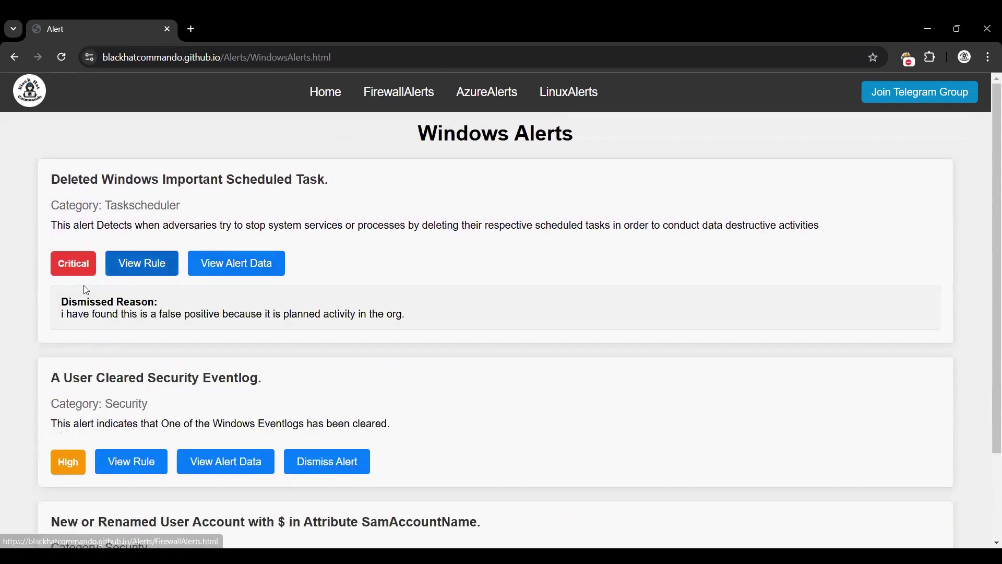
pyautogui.moveTo(62, 303); pyautogui.dragTo(419, 315)
pyautogui.click(419, 315)
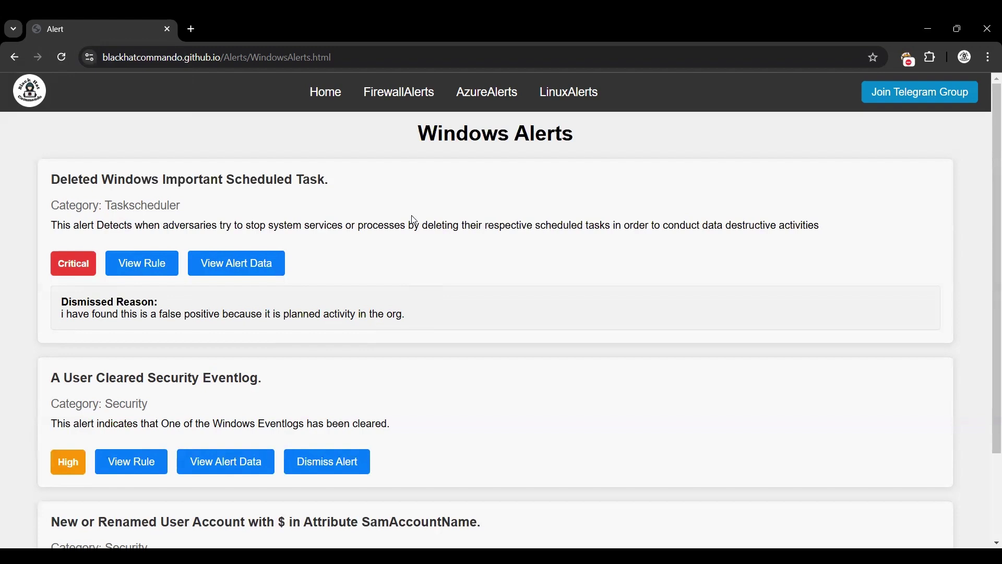
pyautogui.click(389, 94)
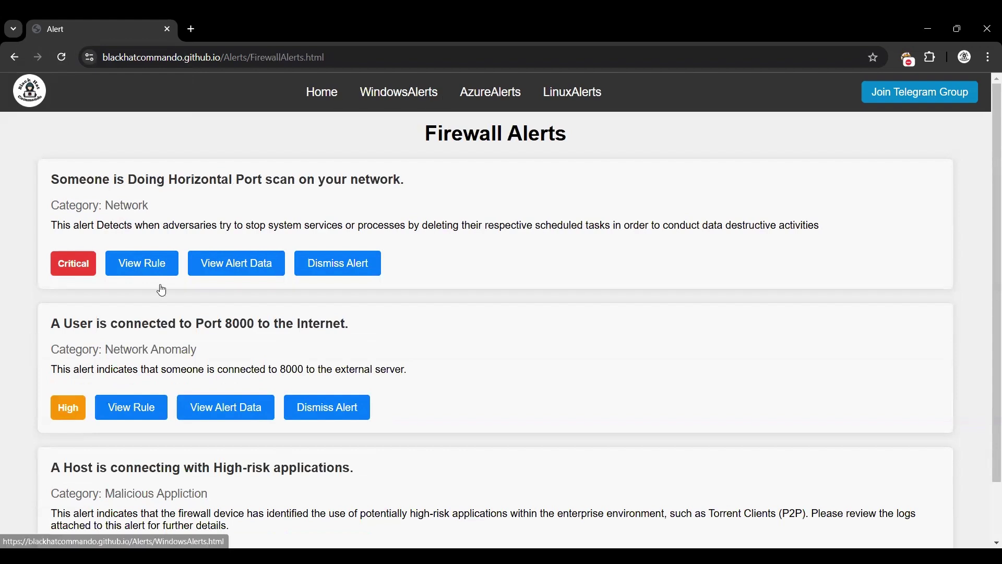
pyautogui.moveTo(62, 313); pyautogui.dragTo(457, 323)
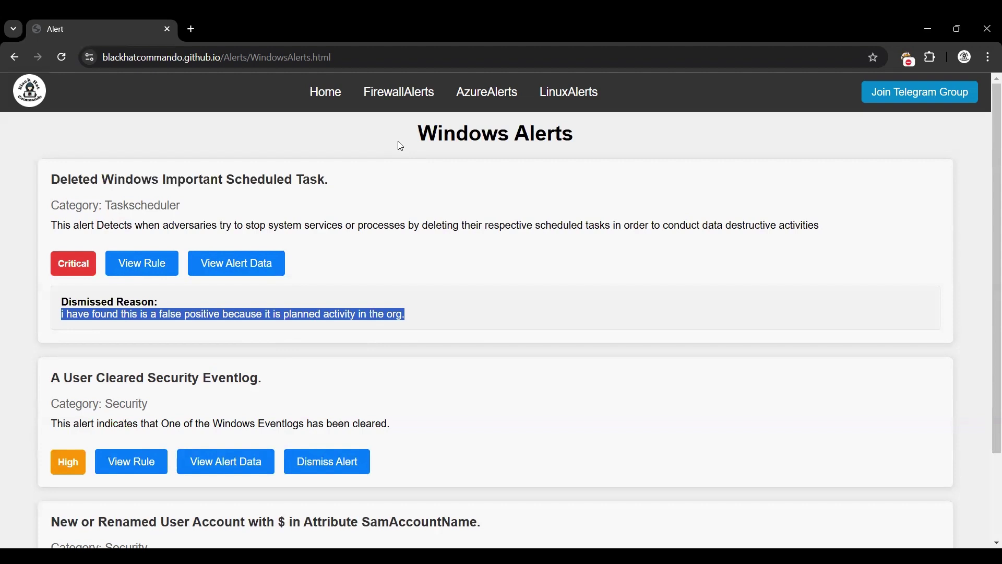
pyautogui.click(410, 97)
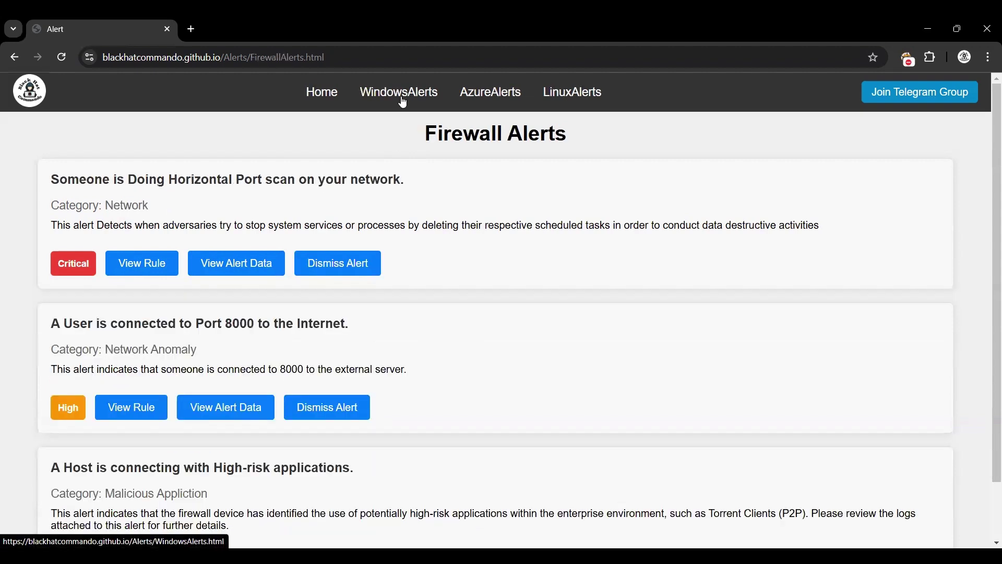
pyautogui.moveTo(54, 182); pyautogui.dragTo(436, 179)
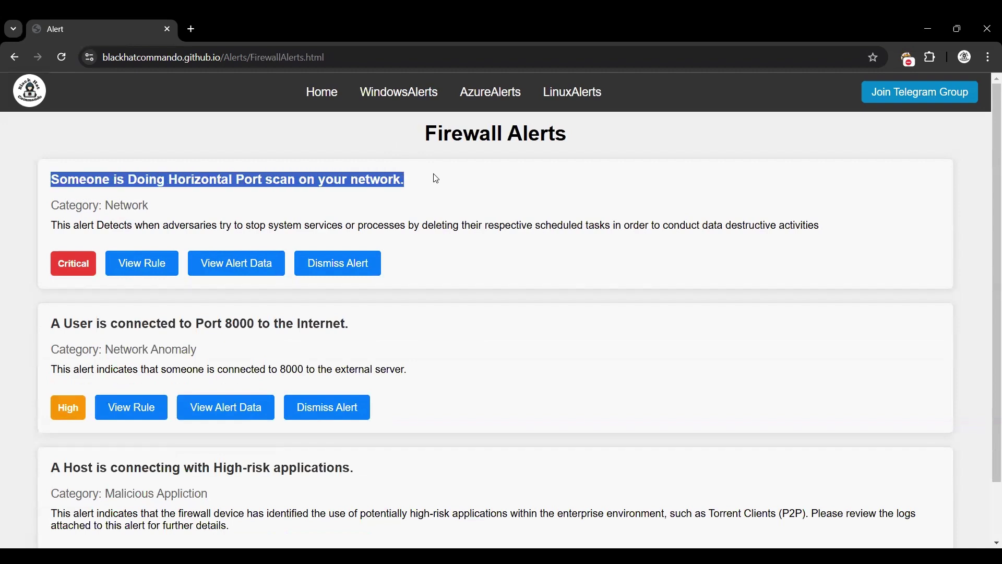
pyautogui.scroll(-1, 436, 194)
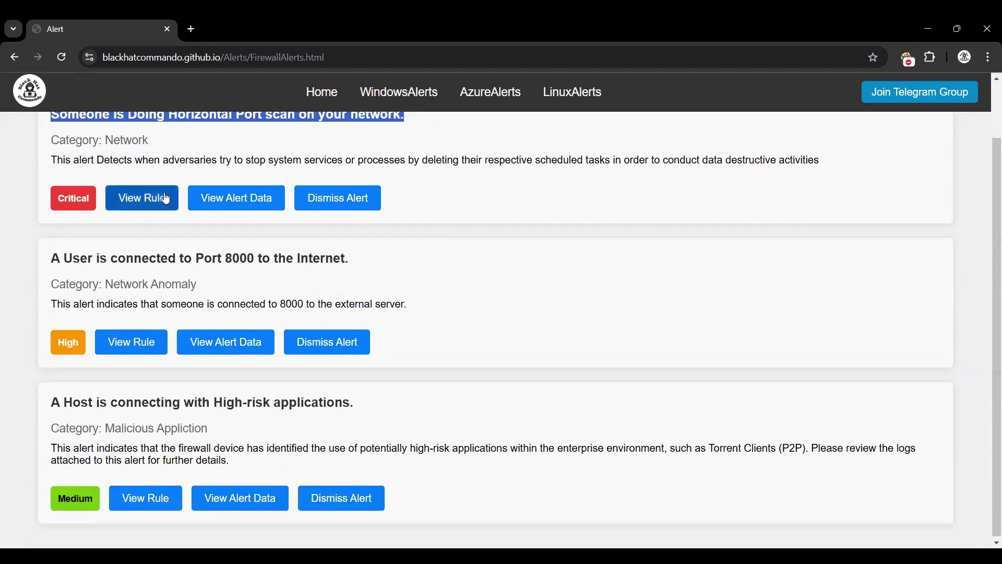
pyautogui.click(254, 200)
pyautogui.scroll(-1, 248, 321)
pyautogui.scroll(-4, 249, 321)
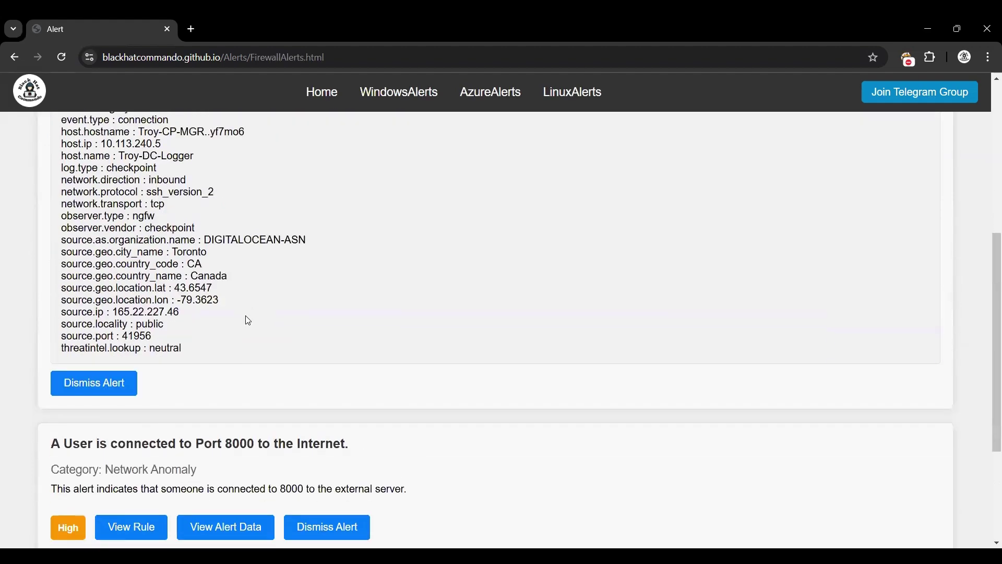
pyautogui.scroll(5, 249, 317)
pyautogui.click(232, 272)
pyautogui.scroll(-1, 224, 287)
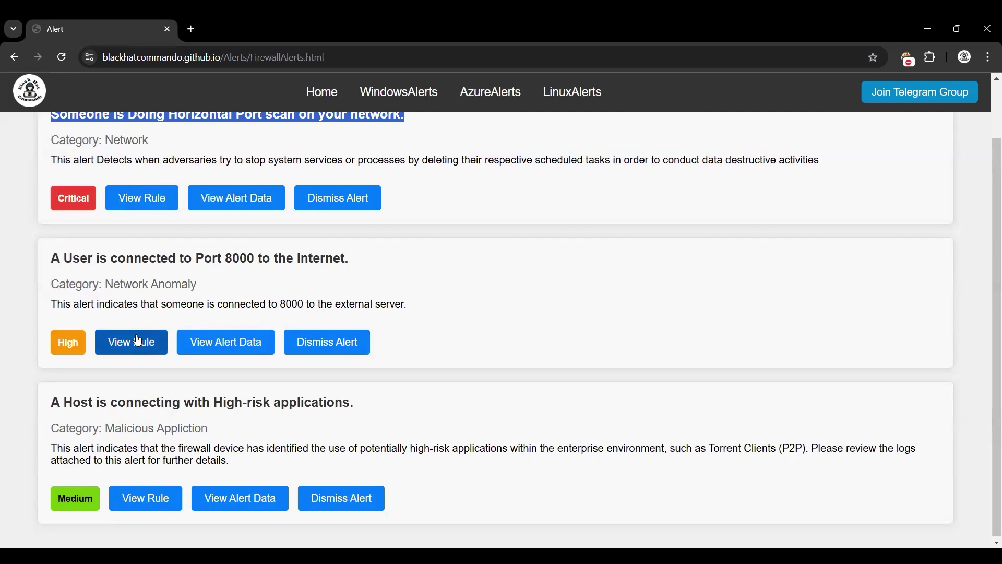
pyautogui.scroll(-1, 138, 341)
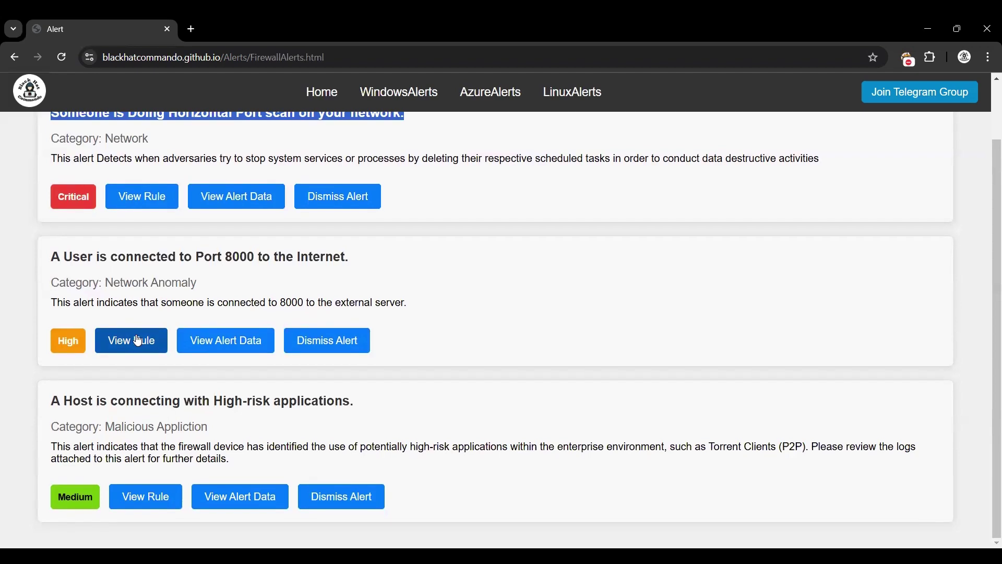
pyautogui.click(139, 496)
pyautogui.scroll(-5, 173, 425)
pyautogui.scroll(3, 175, 423)
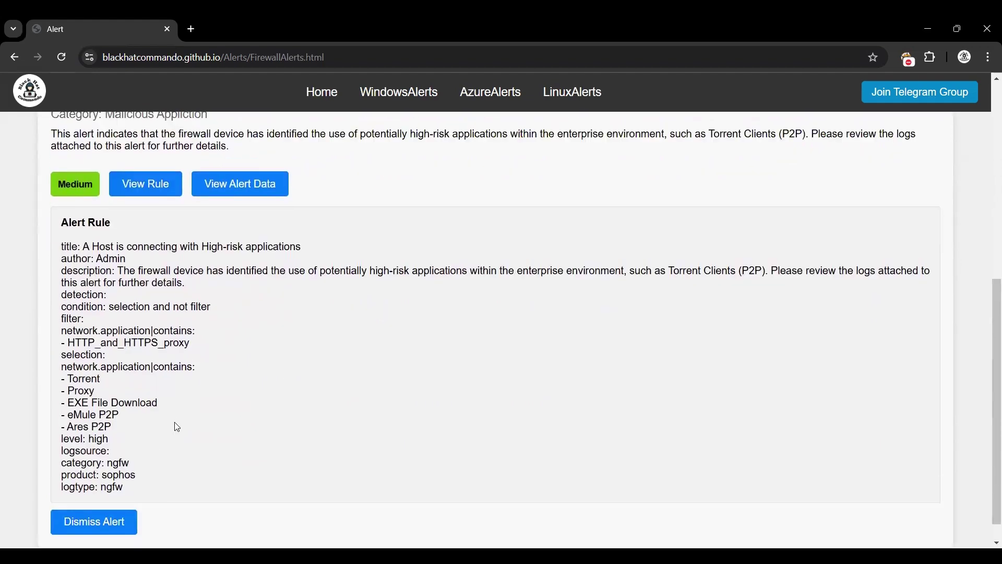
pyautogui.click(150, 295)
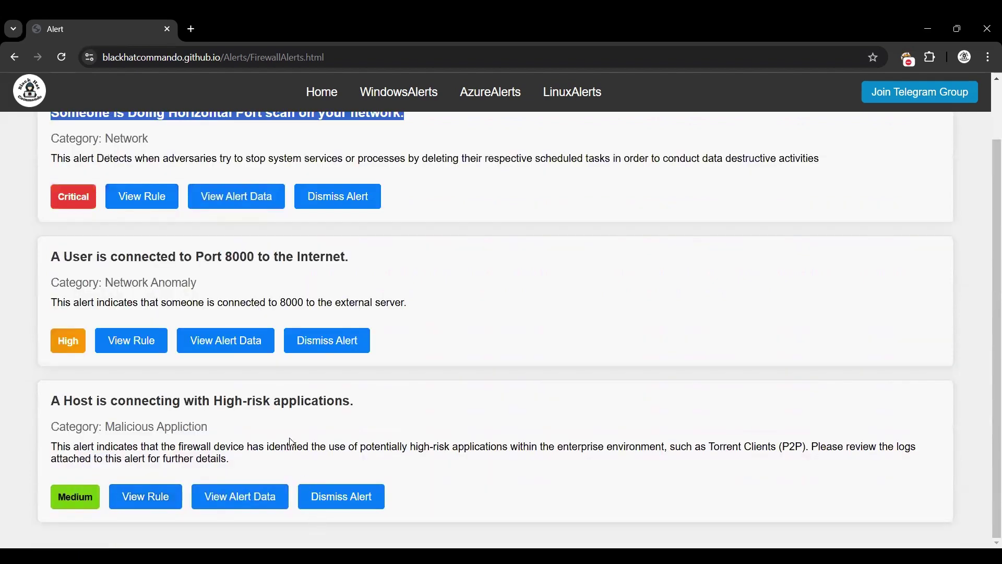
pyautogui.click(435, 290)
pyautogui.scroll(2, 433, 288)
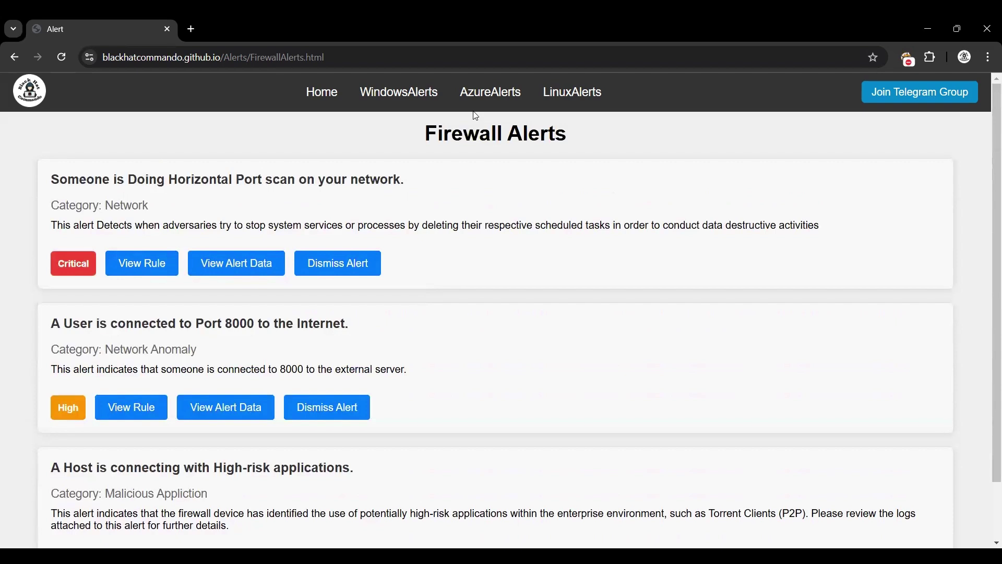
# Open Azure Alerts and inspect the Removed Delegated Permission Grant alert's event data
pyautogui.click(484, 99)
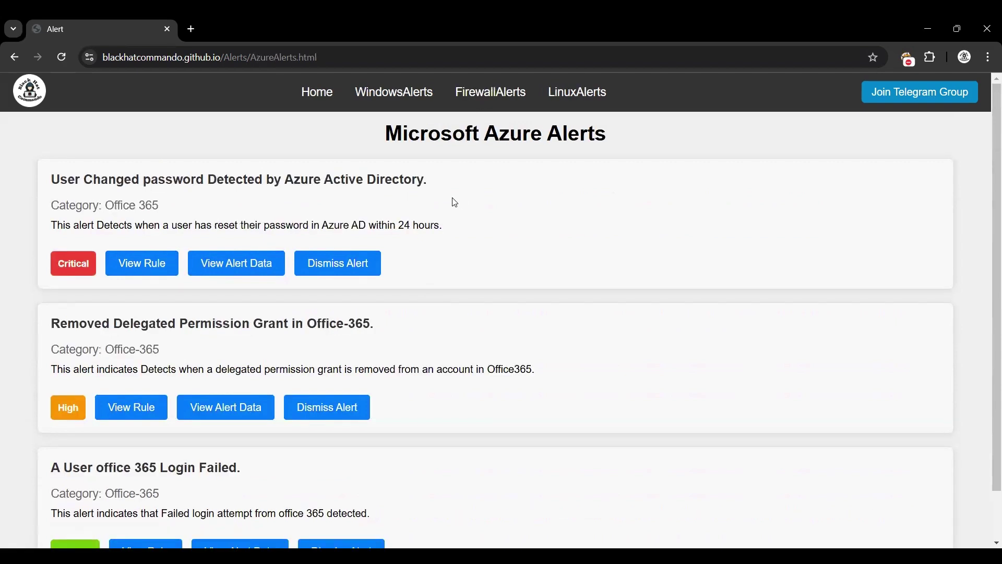
pyautogui.moveTo(52, 181); pyautogui.dragTo(428, 172)
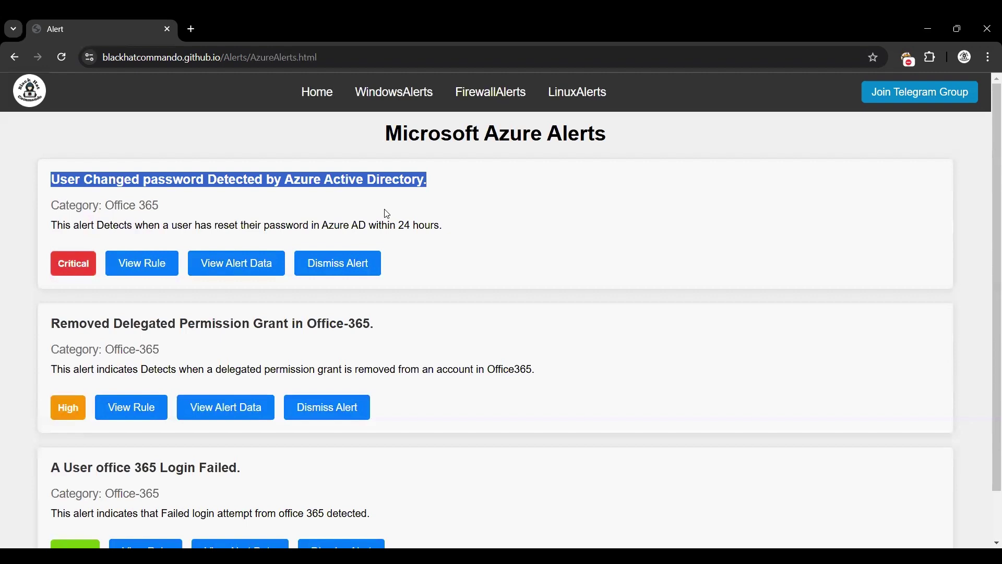
pyautogui.scroll(-1, 384, 216)
pyautogui.click(54, 270)
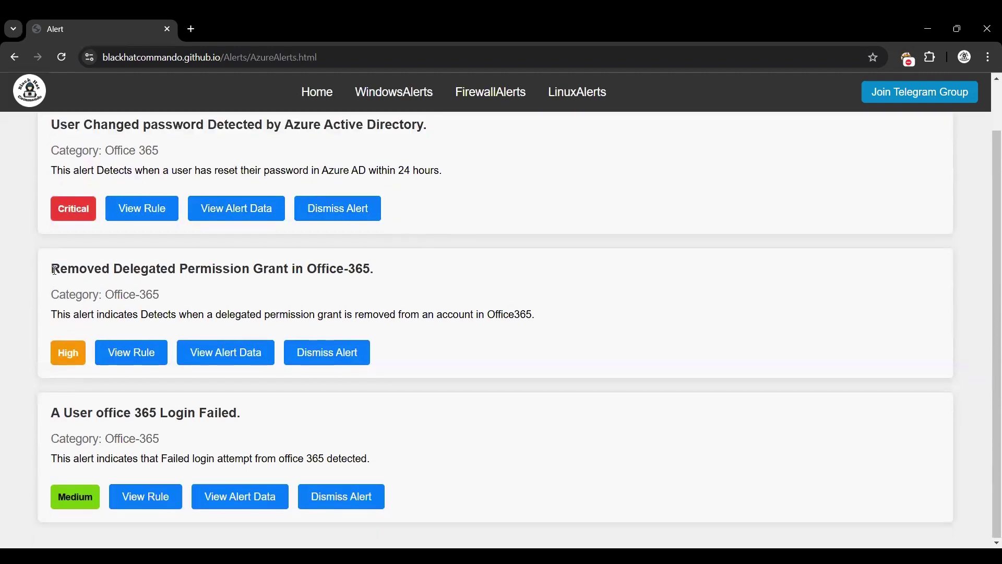
pyautogui.moveTo(54, 269); pyautogui.dragTo(389, 270)
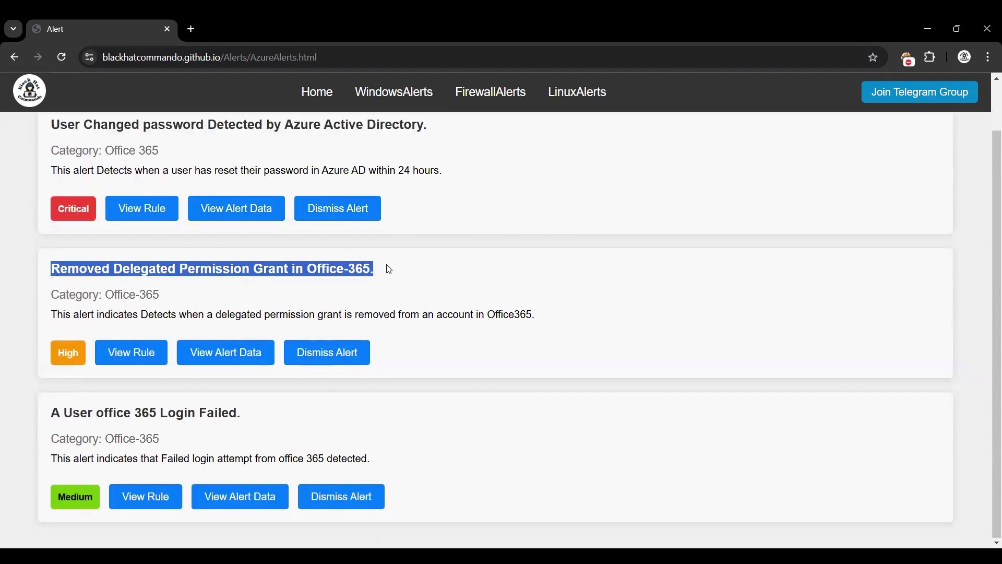
pyautogui.click(229, 353)
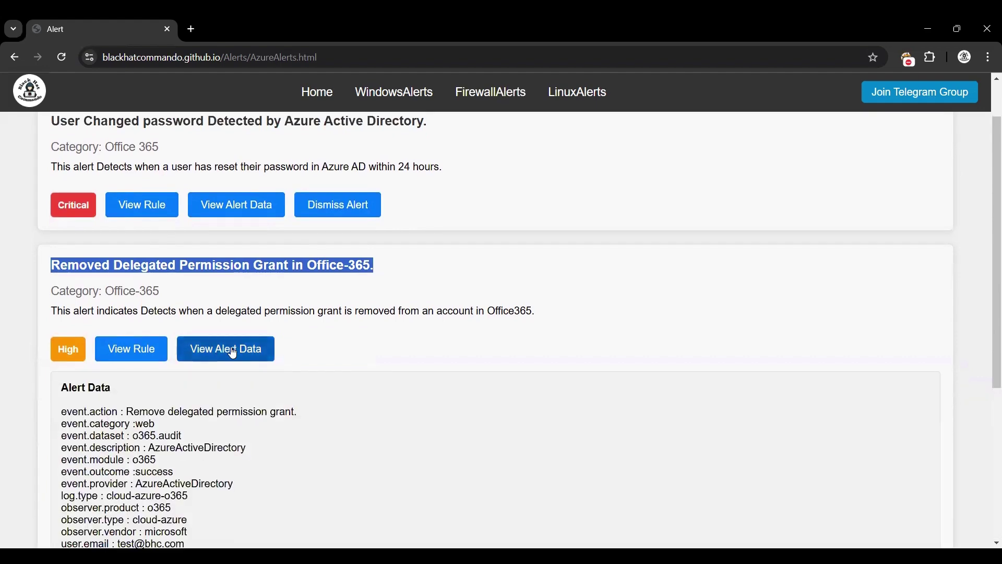
pyautogui.scroll(-5, 233, 354)
pyautogui.moveTo(100, 299); pyautogui.dragTo(187, 302)
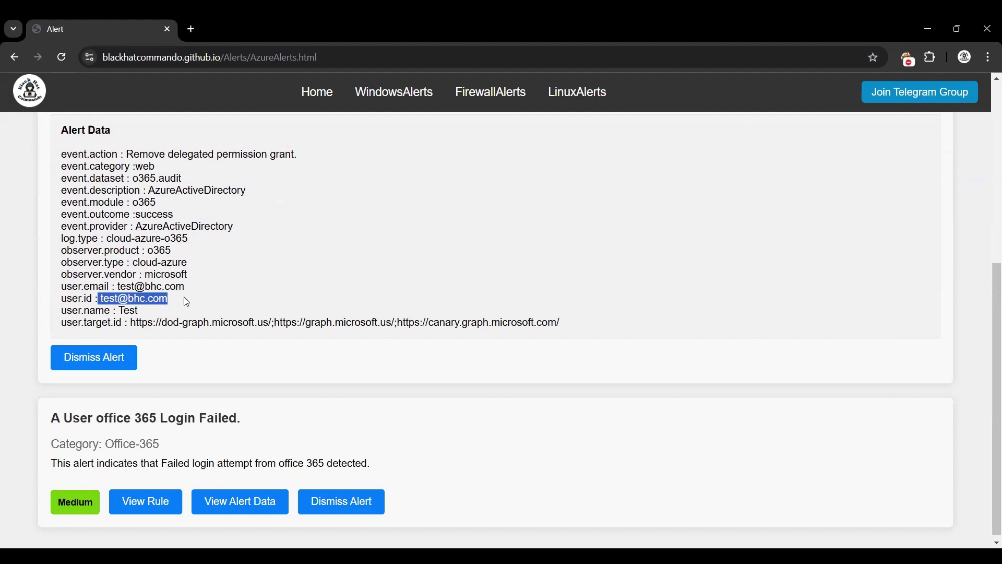
pyautogui.scroll(4, 186, 301)
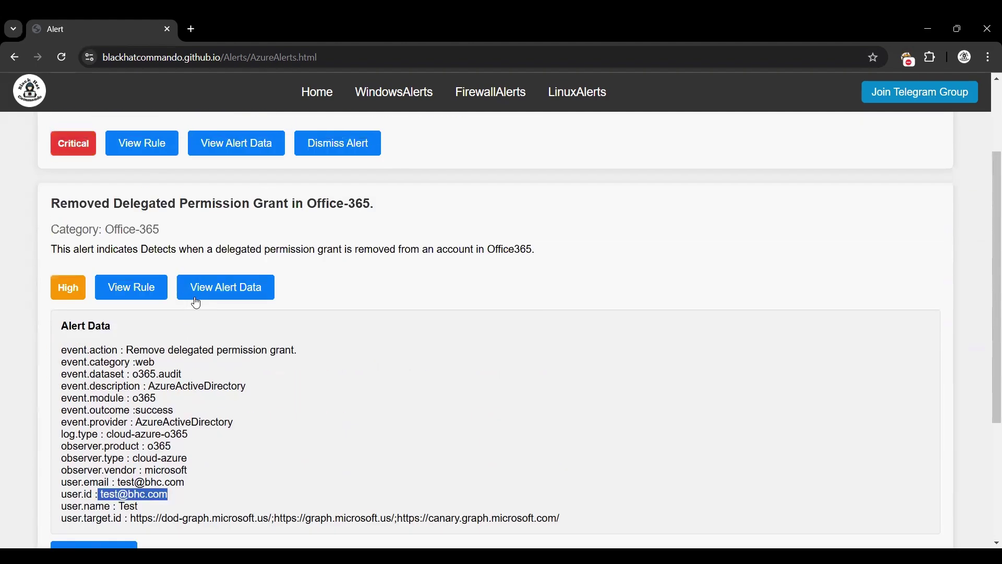
pyautogui.click(209, 299)
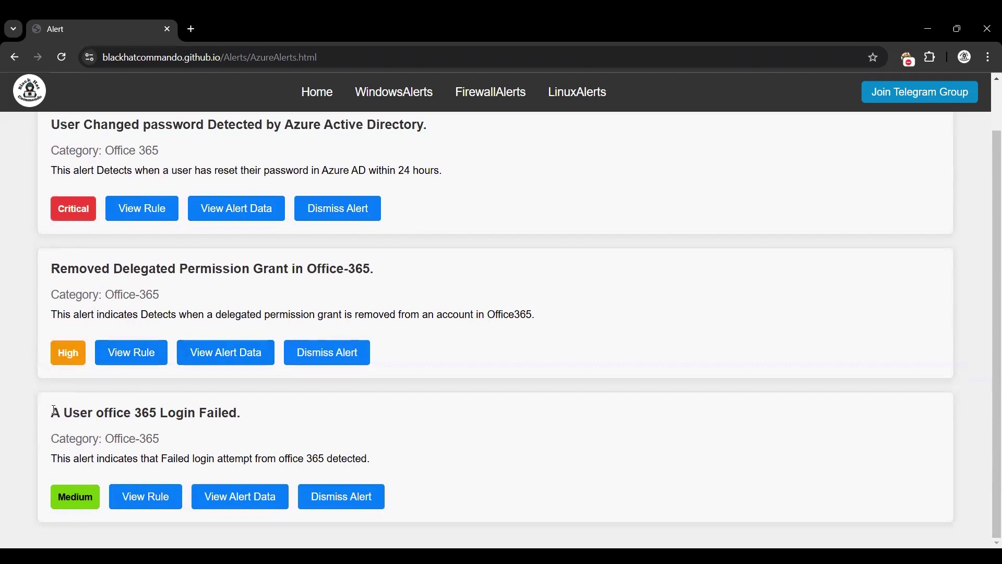
# Inspect the login-failed alert's detection rule and event data, collapsing both afterwards
pyautogui.moveTo(54, 412); pyautogui.dragTo(253, 416)
pyautogui.click(254, 416)
pyautogui.click(146, 498)
pyautogui.scroll(-5, 173, 428)
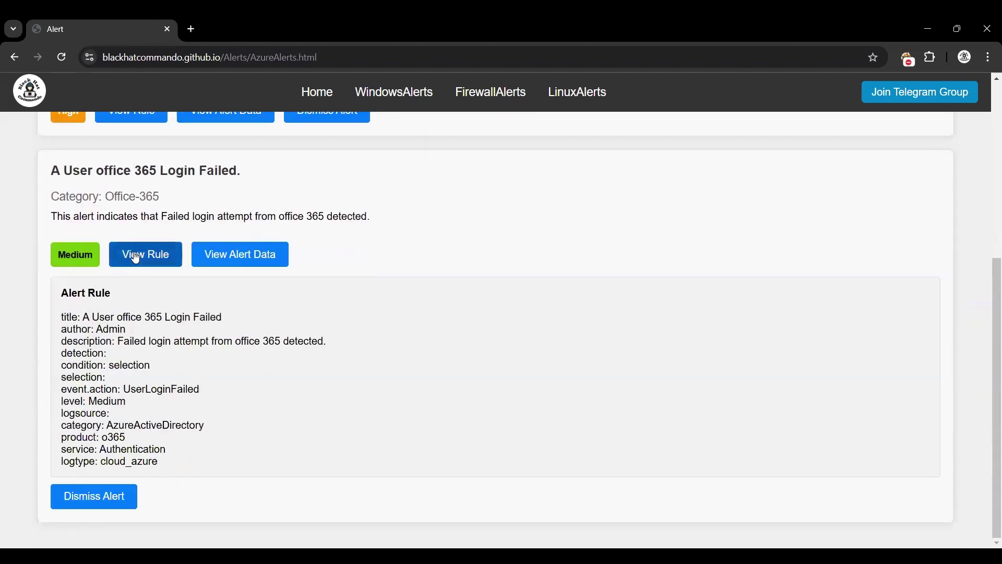
pyautogui.click(137, 259)
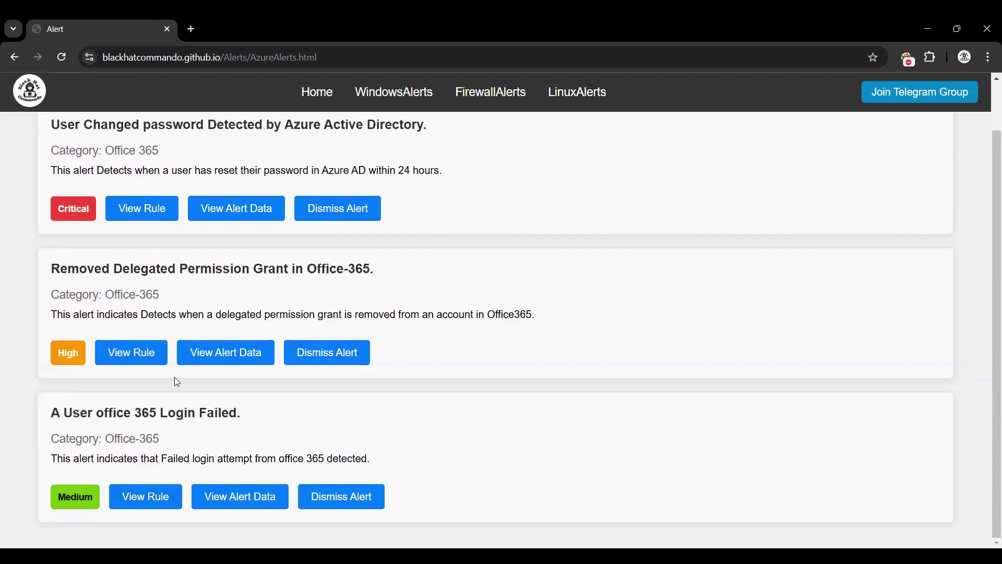
pyautogui.click(234, 496)
pyautogui.scroll(-5, 226, 434)
pyautogui.scroll(4, 228, 434)
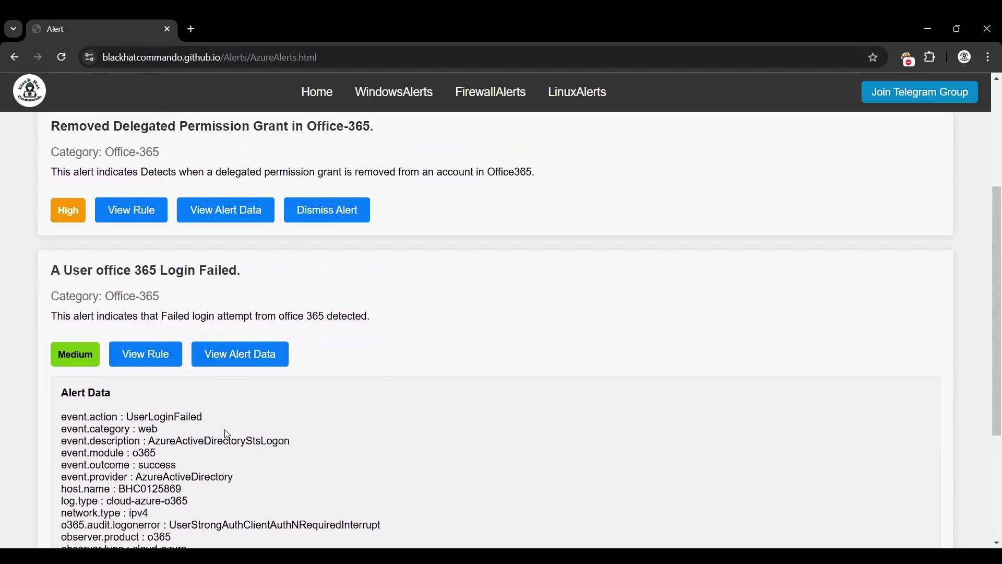
pyautogui.click(231, 365)
pyautogui.scroll(1, 232, 371)
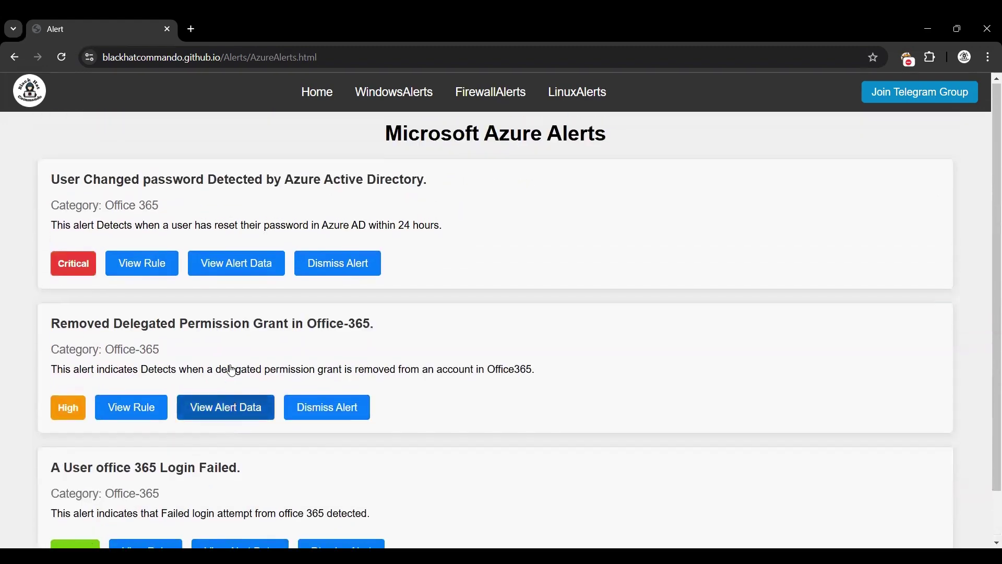
# Open Linux Alerts and highlight the file deletion and Linux Server Shutdown/Reboot happened titles
pyautogui.click(570, 93)
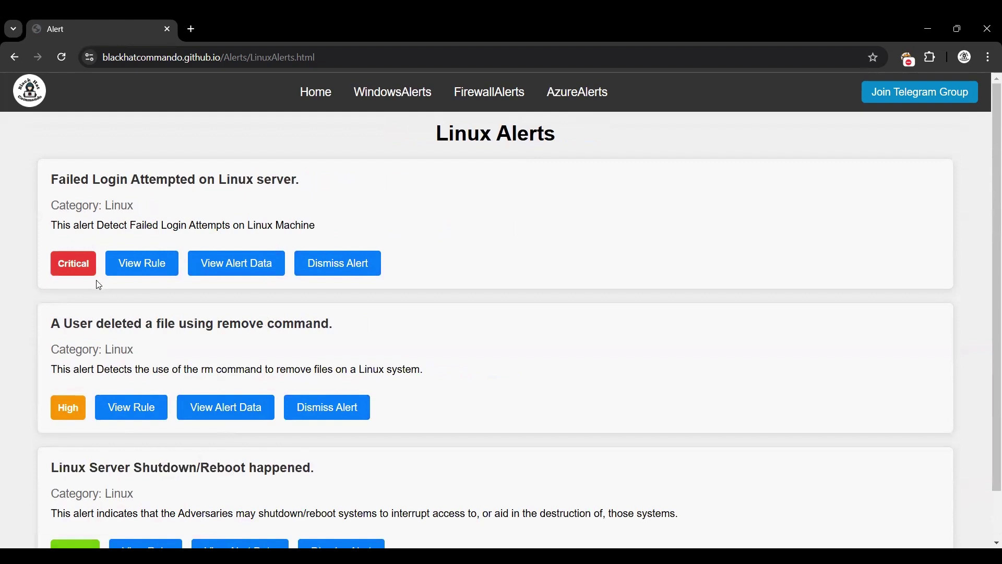
pyautogui.scroll(-1, 99, 286)
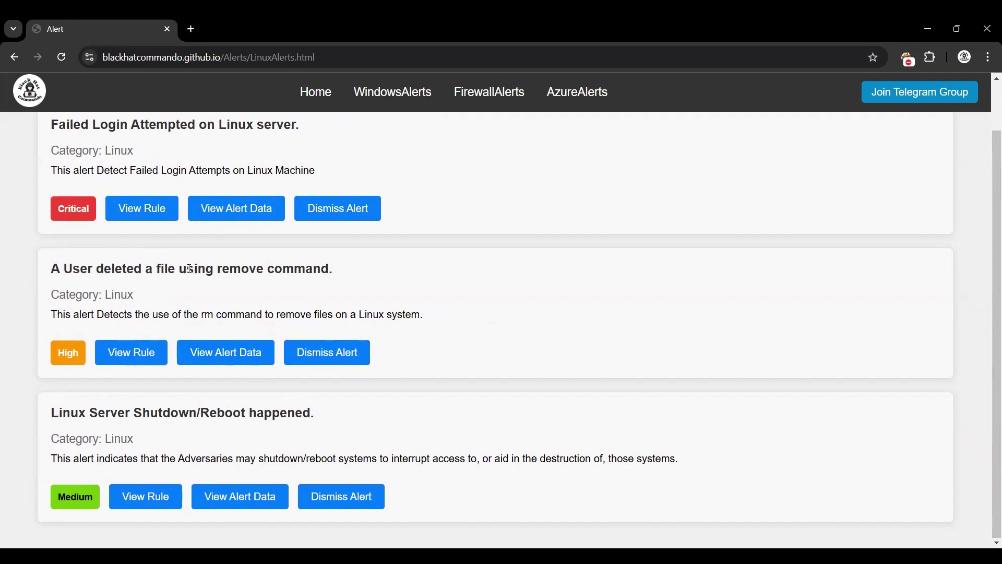
pyautogui.moveTo(50, 268); pyautogui.dragTo(321, 306)
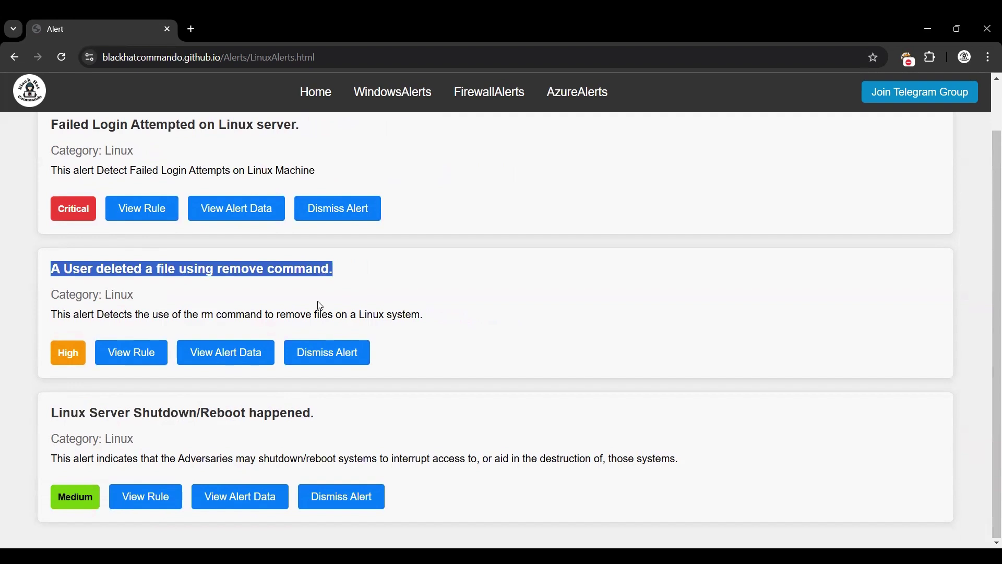
pyautogui.click(320, 304)
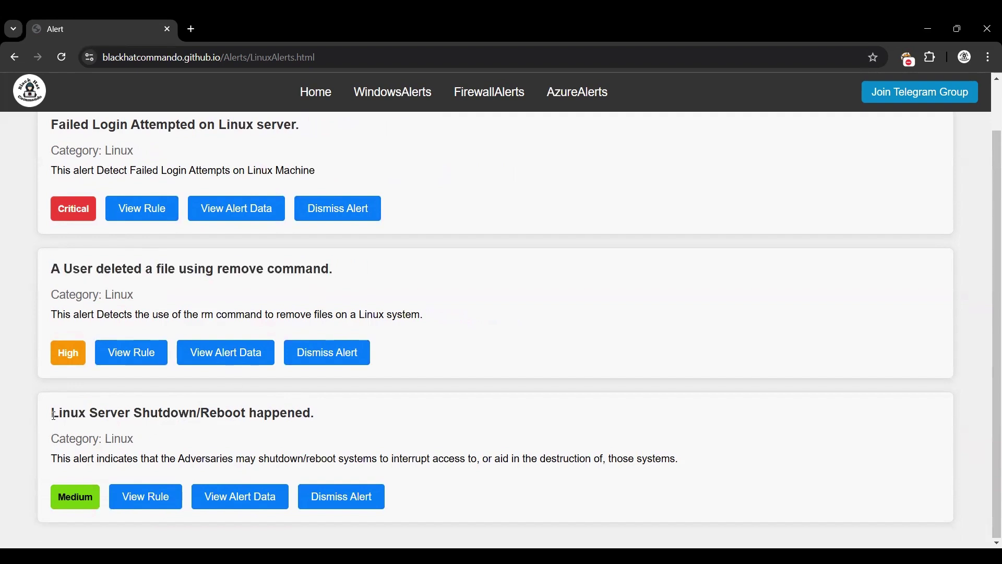
pyautogui.moveTo(54, 416); pyautogui.dragTo(332, 416)
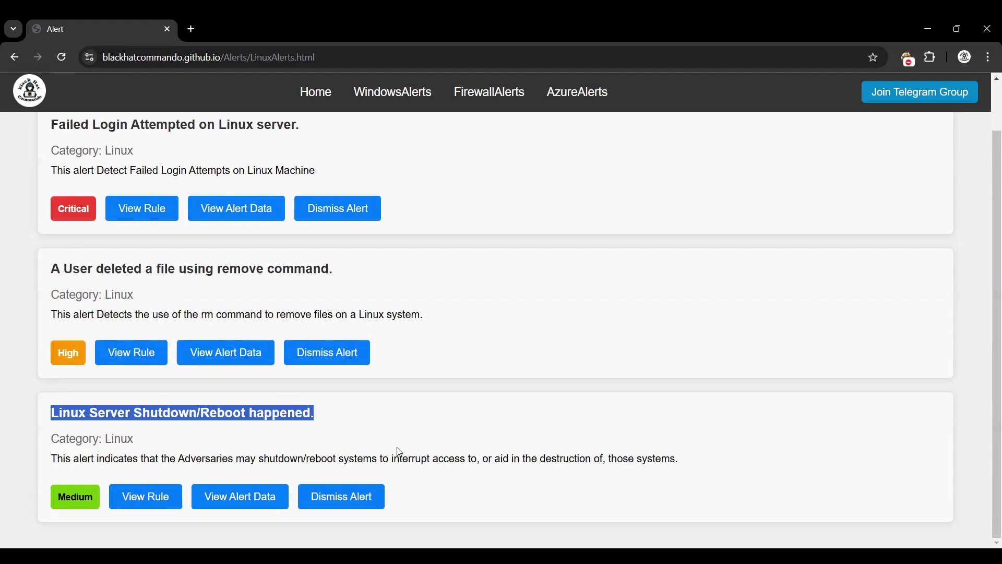
# Inspect the shutdown/reboot alert's detection rule and event data, then collapse both
pyautogui.click(163, 496)
pyautogui.scroll(-2, 201, 455)
pyautogui.scroll(-3, 201, 456)
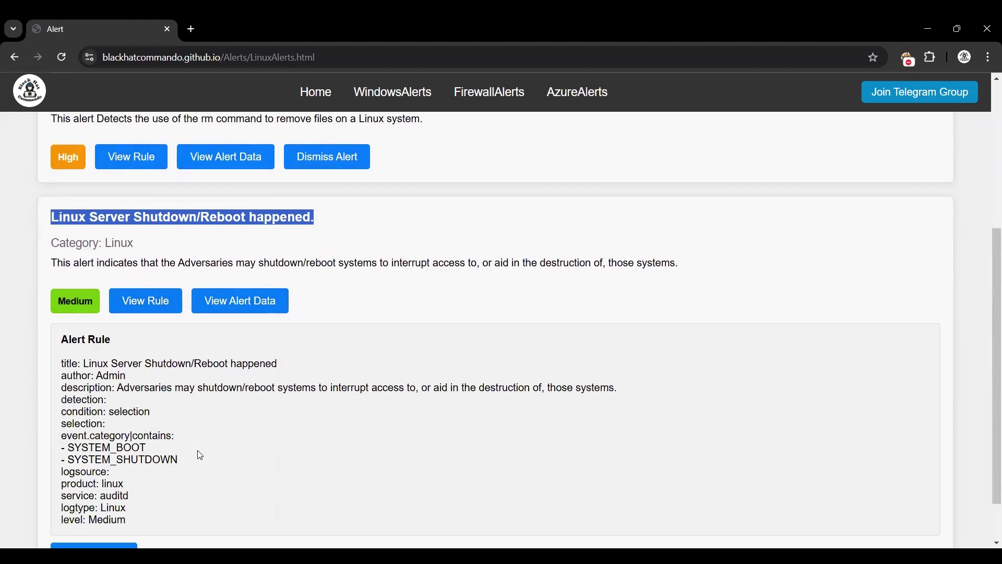
pyautogui.scroll(5, 196, 454)
pyautogui.click(176, 506)
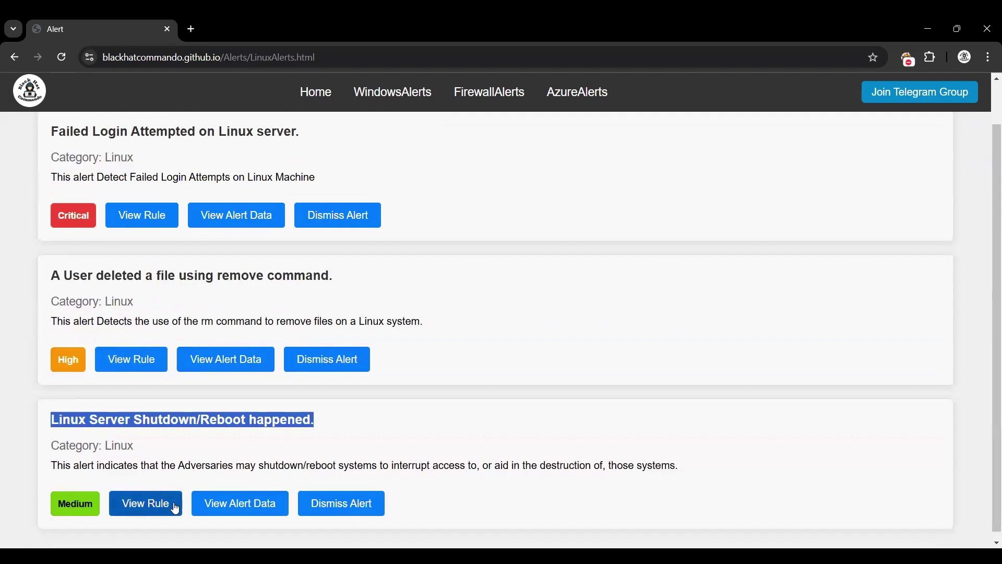
pyautogui.click(239, 503)
pyautogui.scroll(-5, 249, 458)
pyautogui.scroll(4, 247, 454)
pyautogui.click(249, 453)
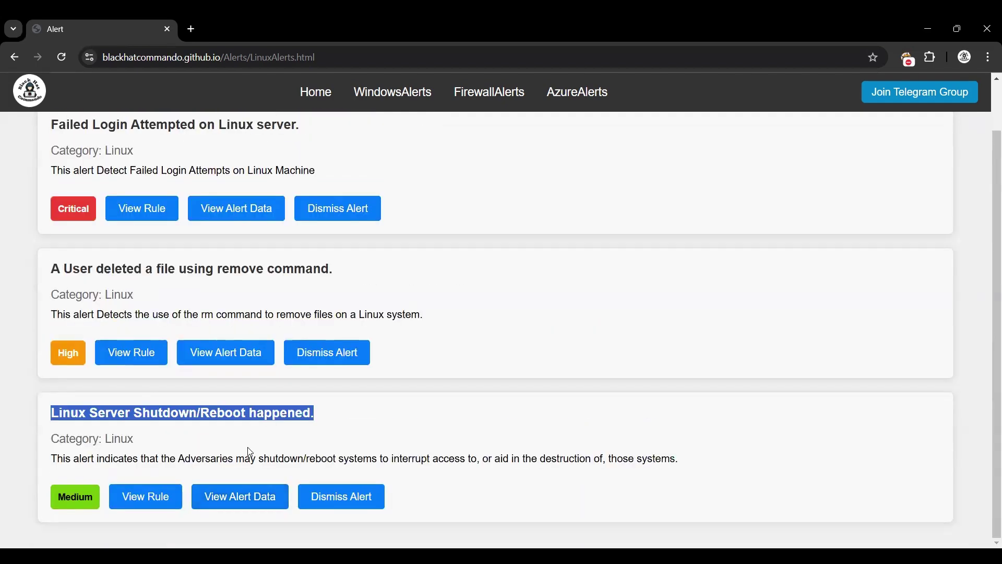
pyautogui.click(352, 426)
pyautogui.scroll(2, 353, 427)
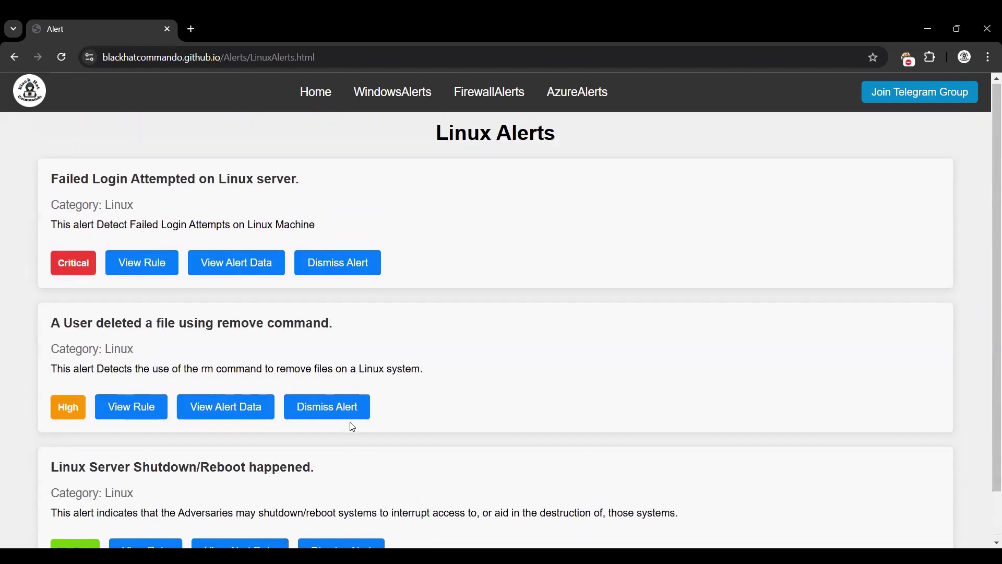
# Pass through Windows Alerts, then return Home to the four categories totalling 3 each
pyautogui.click(396, 102)
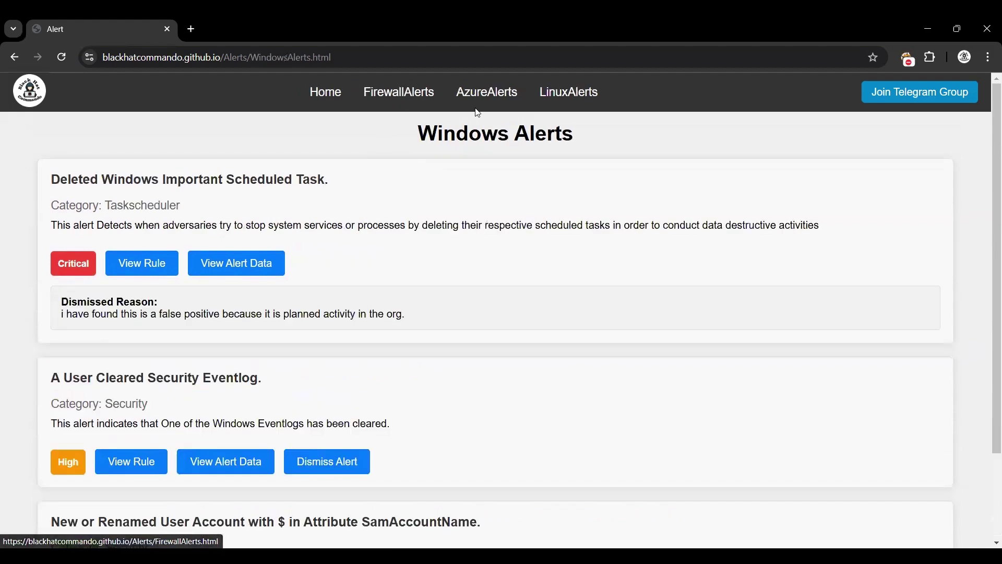
pyautogui.click(316, 99)
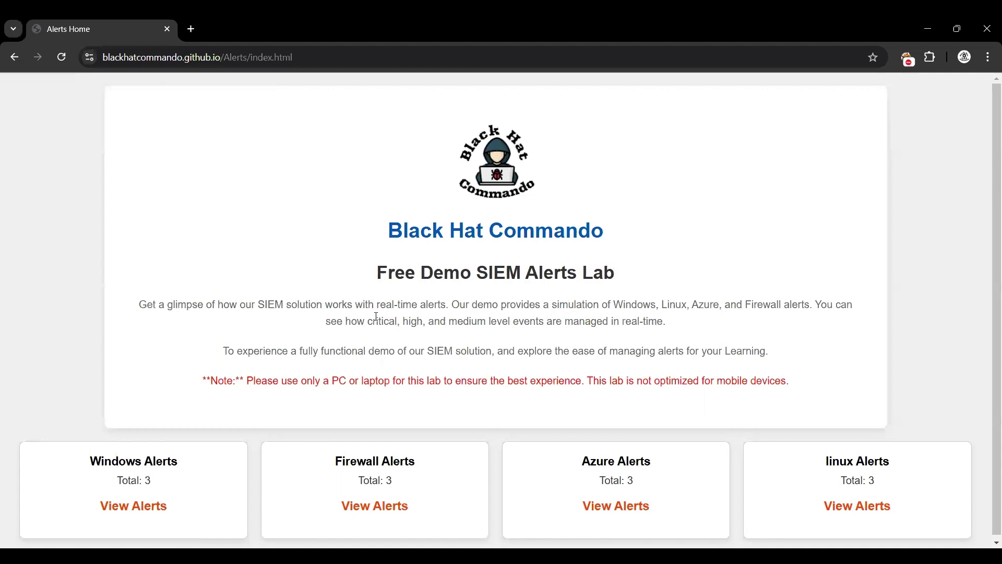
pyautogui.scroll(-1, 365, 333)
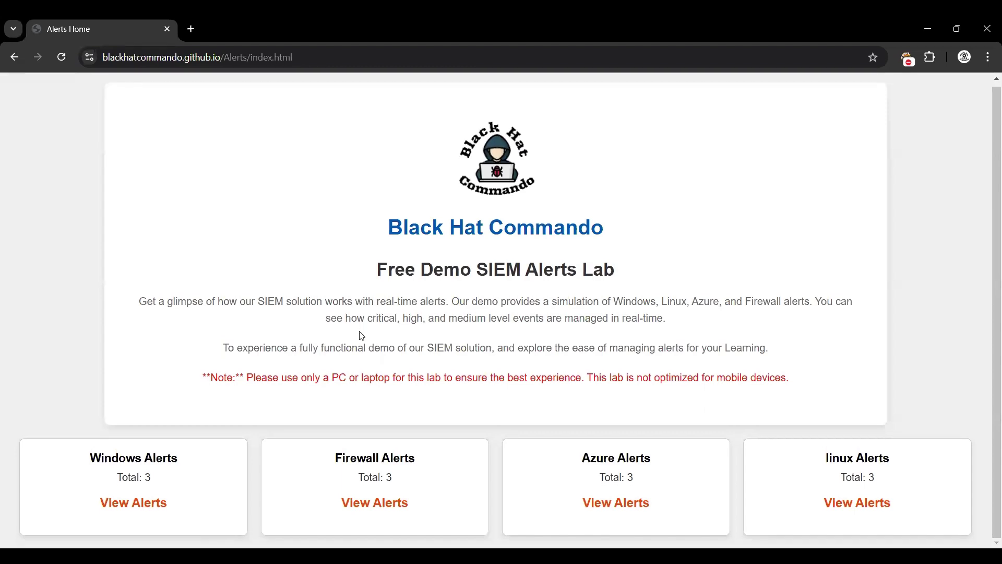